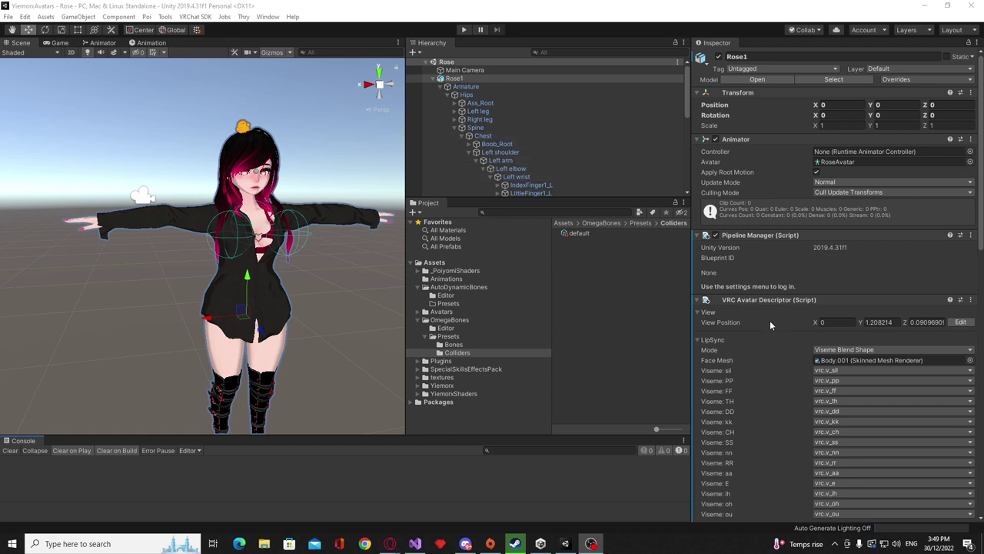
# - Open the OmegaBones presets and view Ass_v1, Boobs_v1, Hair_v1 and the default collider preset
pyautogui.scroll(-10, 769, 320)
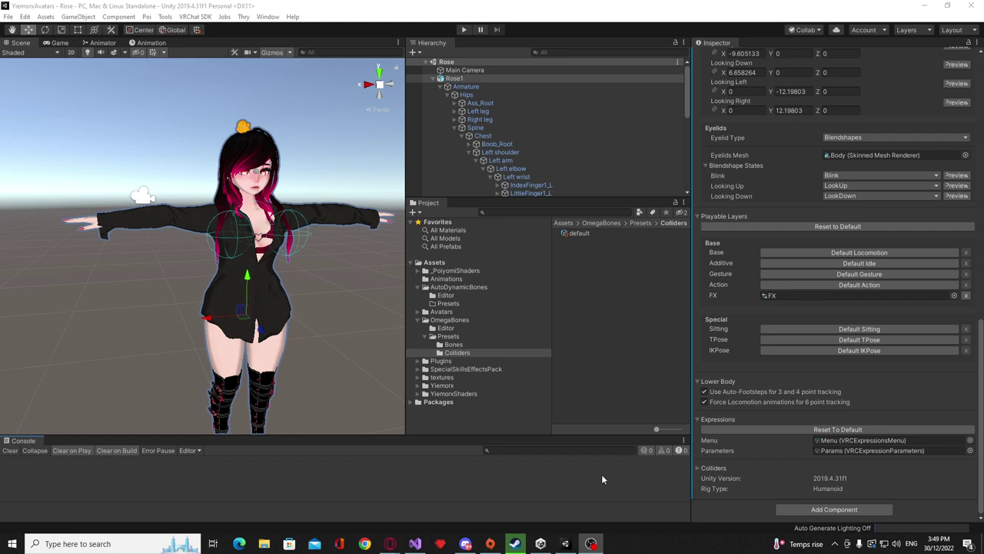
pyautogui.click(449, 337)
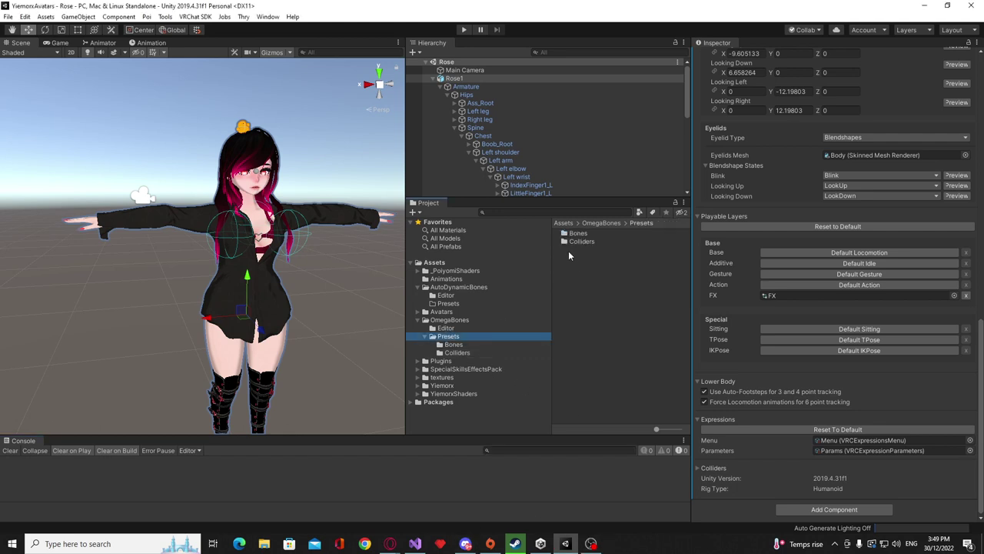
pyautogui.click(456, 346)
pyautogui.click(576, 235)
pyautogui.click(577, 241)
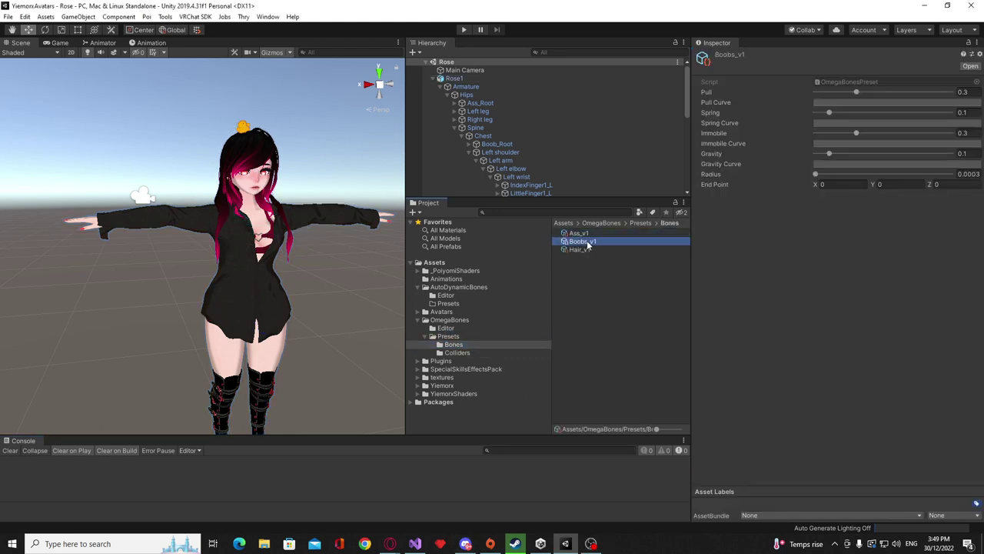
pyautogui.click(589, 249)
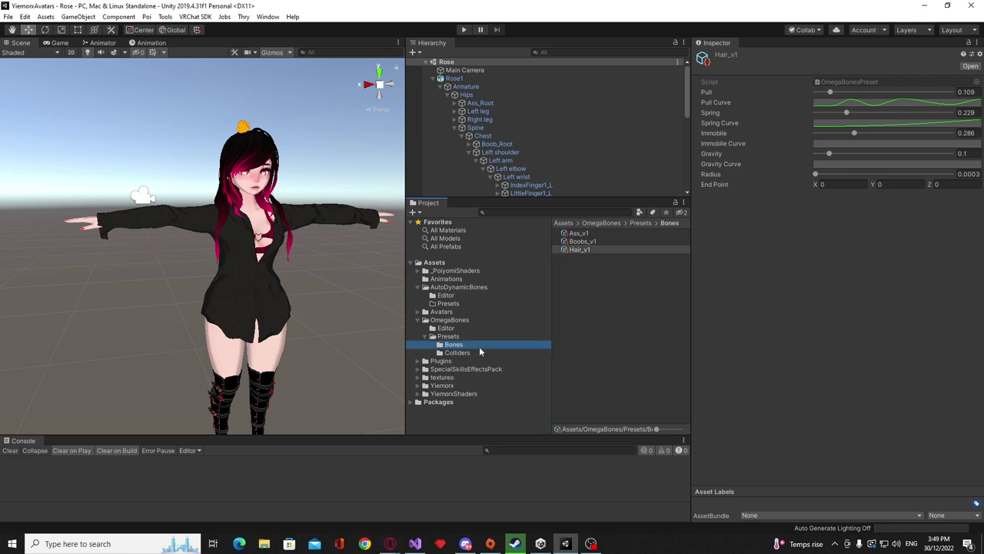
pyautogui.click(477, 350)
pyautogui.click(574, 234)
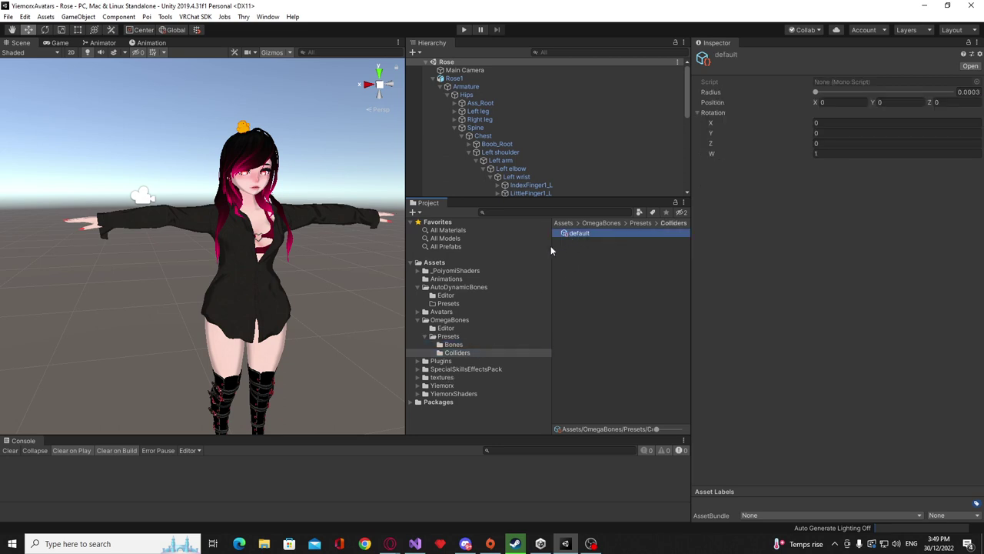
# - Return to the Bones presets and compare the Ass_v1, Boobs_v1 and Hair_v1 settings again
pyautogui.click(452, 344)
pyautogui.click(573, 241)
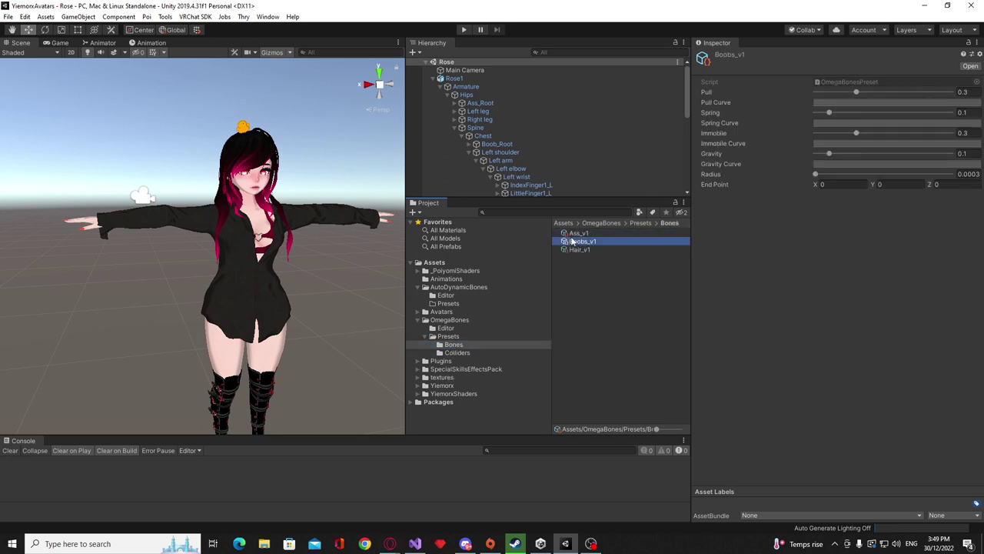
pyautogui.press('Up')
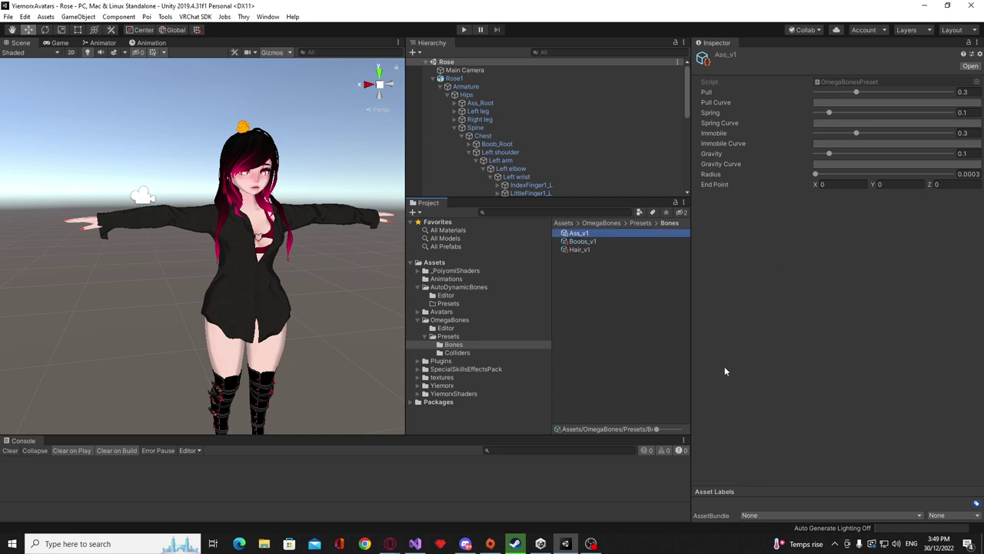
pyautogui.click(581, 243)
pyautogui.click(580, 250)
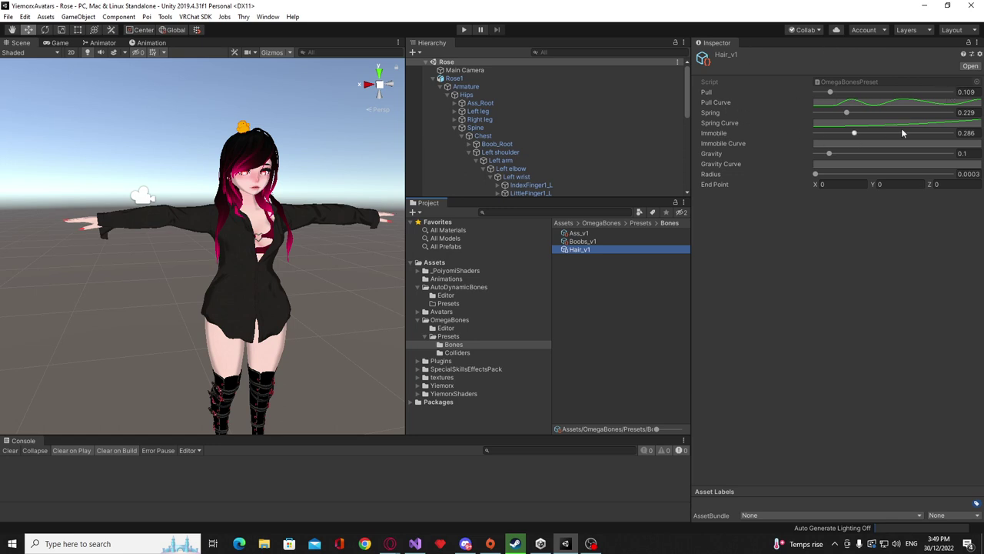
pyautogui.click(591, 242)
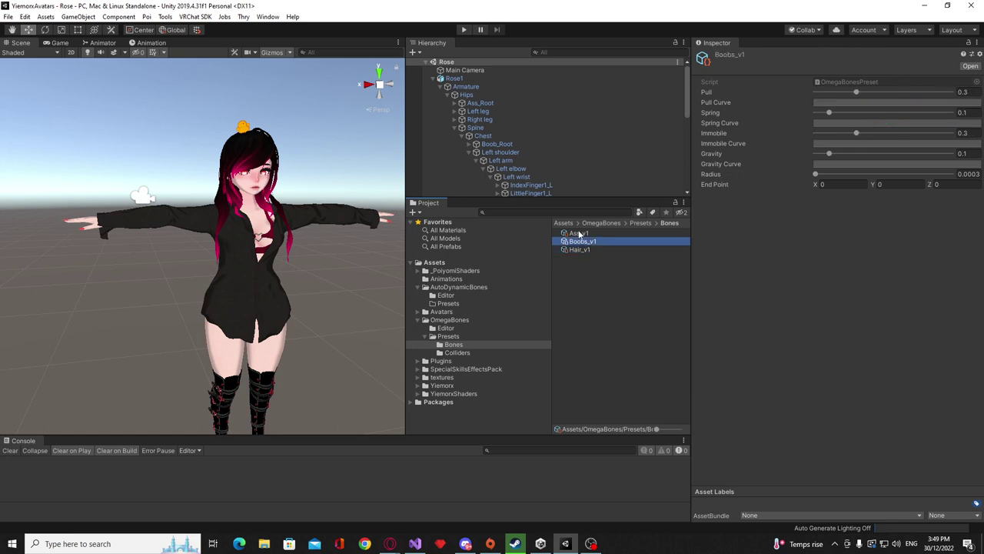
pyautogui.press('Up')
pyautogui.click(591, 241)
pyautogui.click(597, 249)
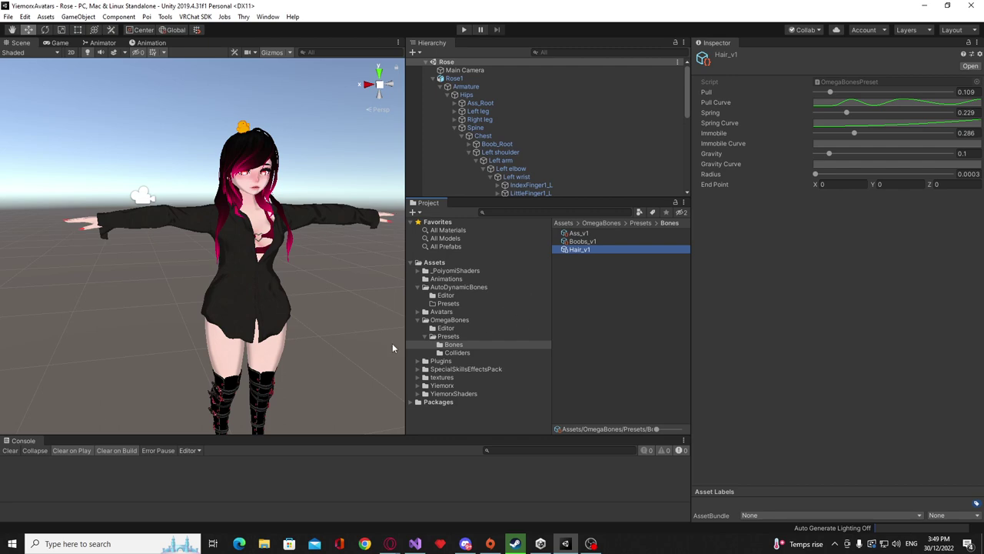
# - Select Rose1 and add the Omega Bones script from Add Component at the bottom of the Inspector
pyautogui.click(454, 78)
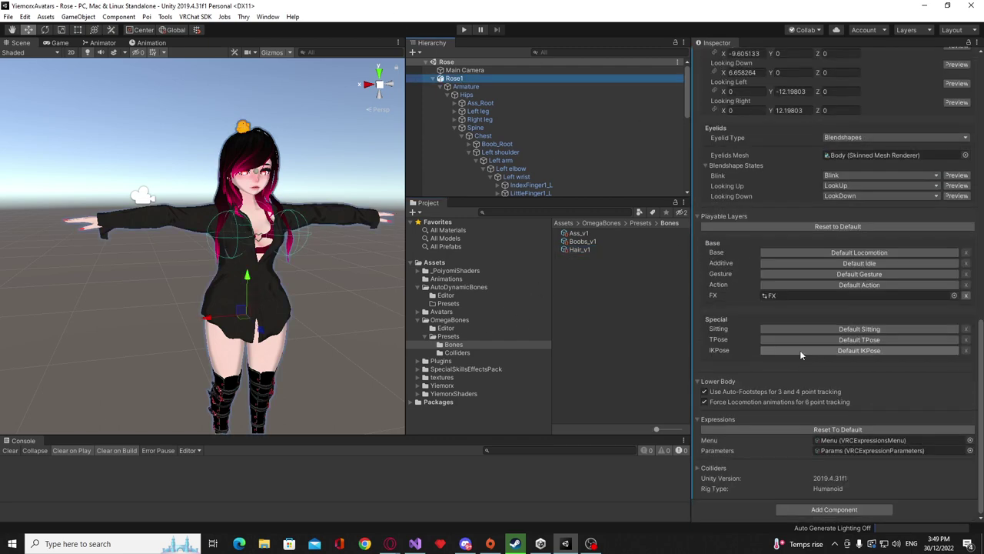
pyautogui.scroll(4, 860, 427)
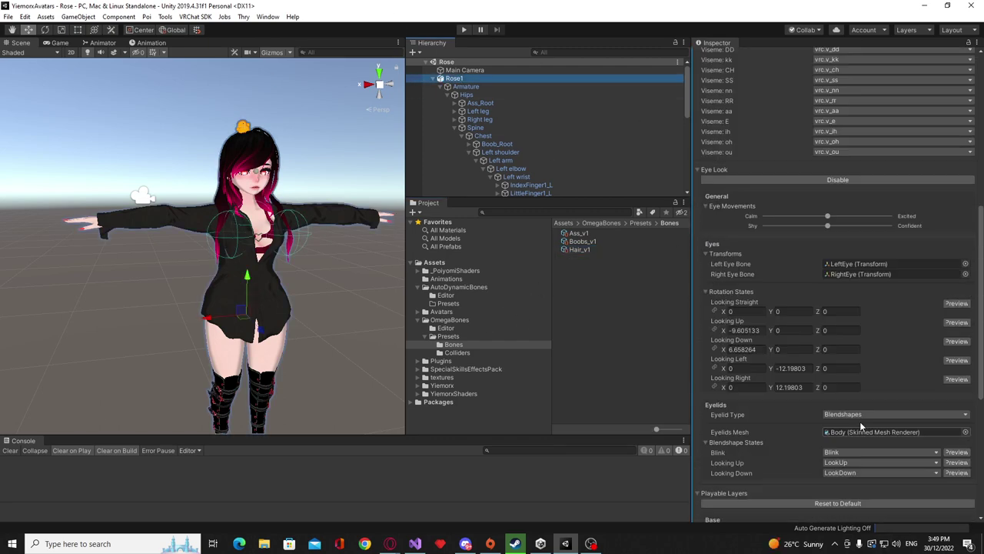
pyautogui.scroll(5, 861, 425)
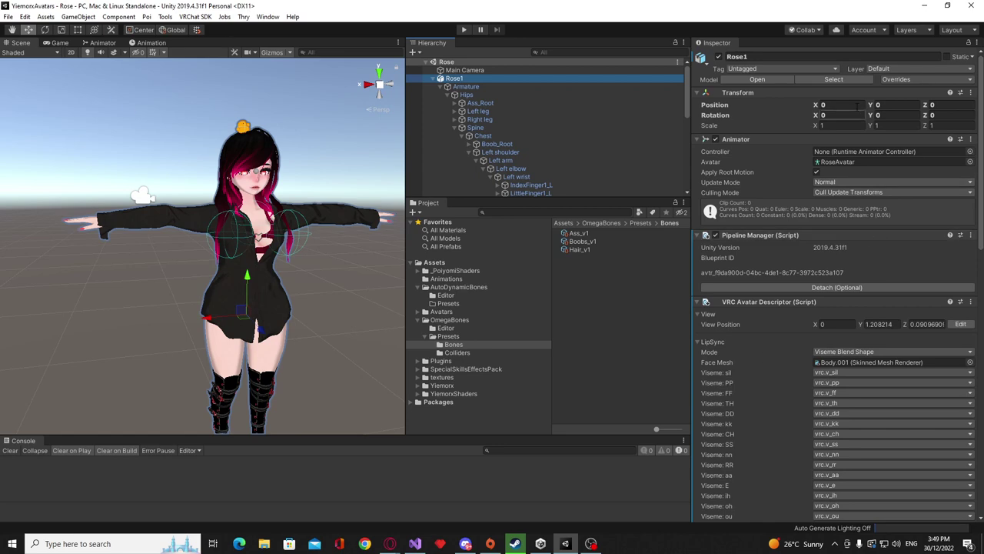
pyautogui.scroll(-6, 835, 213)
pyautogui.scroll(4, 765, 188)
pyautogui.scroll(-8, 836, 300)
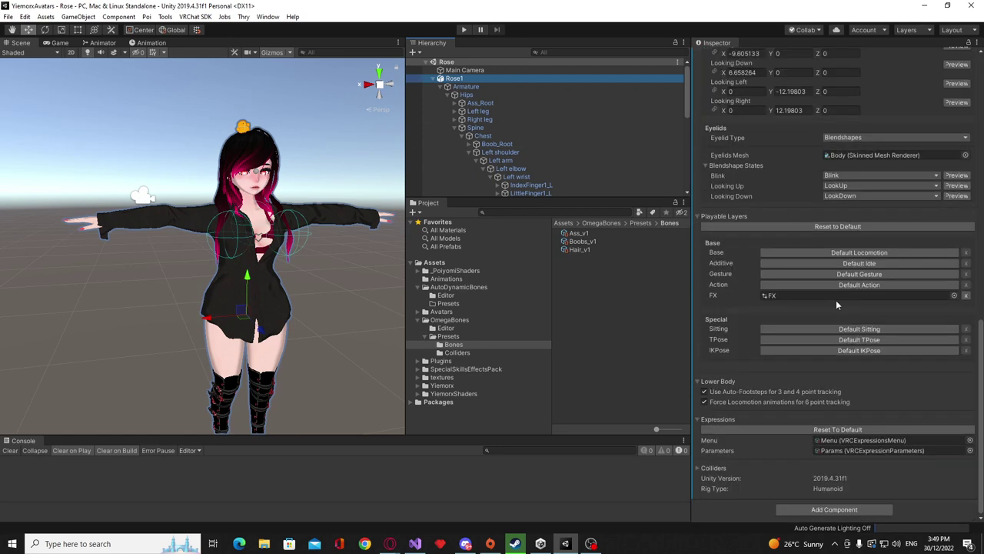
pyautogui.scroll(10, 736, 217)
pyautogui.scroll(-15, 862, 218)
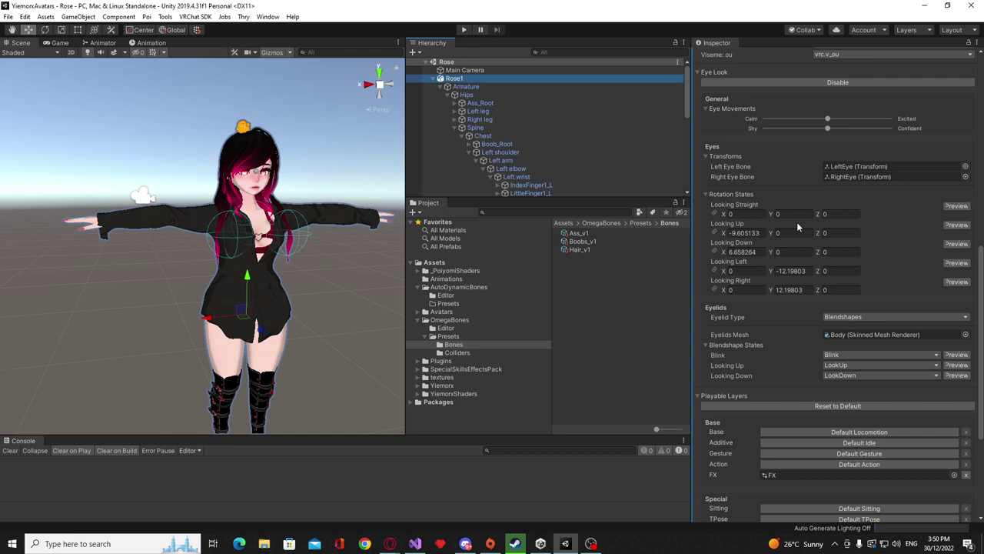
pyautogui.click(863, 510)
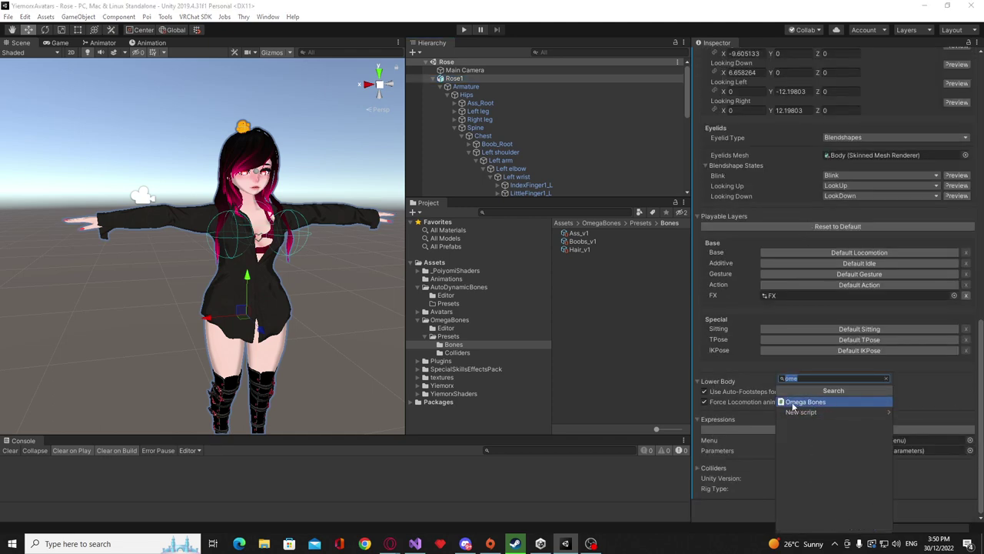
pyautogui.click(792, 403)
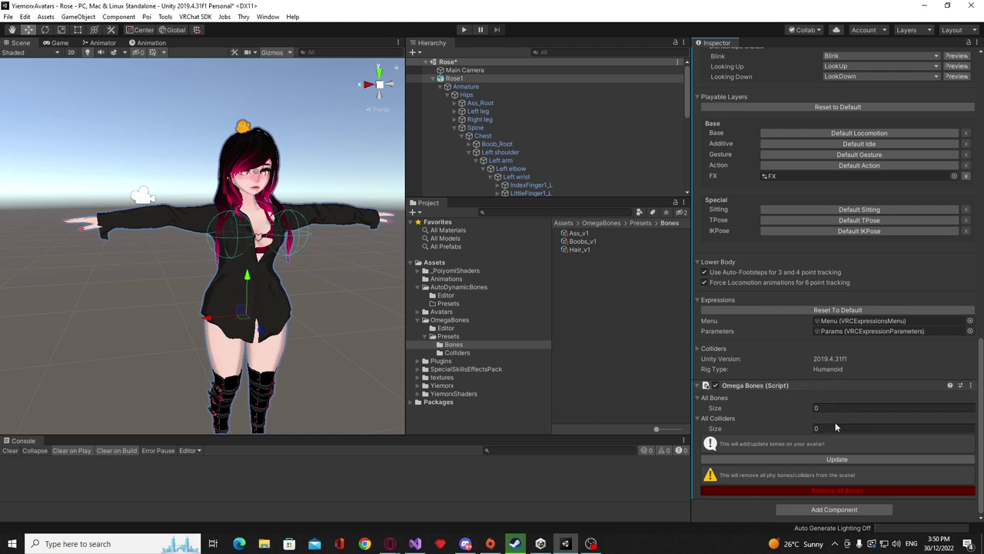
pyautogui.click(861, 408)
pyautogui.click(783, 403)
pyautogui.scroll(15, 799, 395)
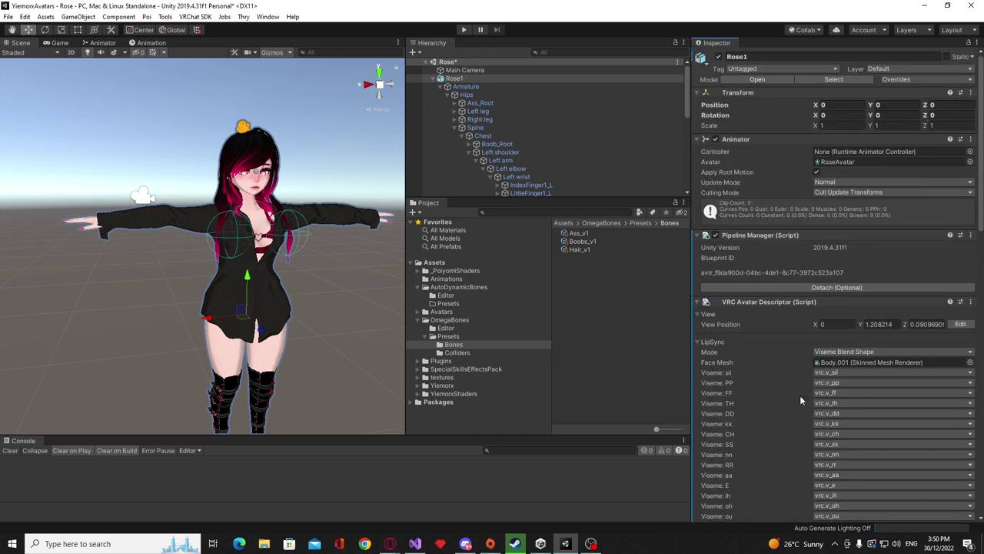
pyautogui.scroll(-5, 848, 350)
pyautogui.scroll(-10, 849, 350)
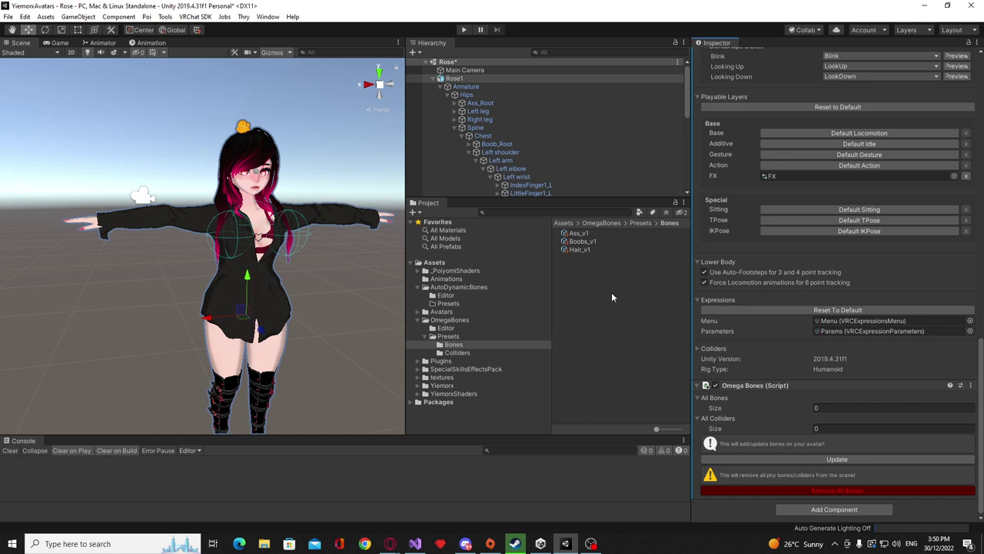
# - Set the Omega Bones All Bones size to 3
pyautogui.click(829, 406)
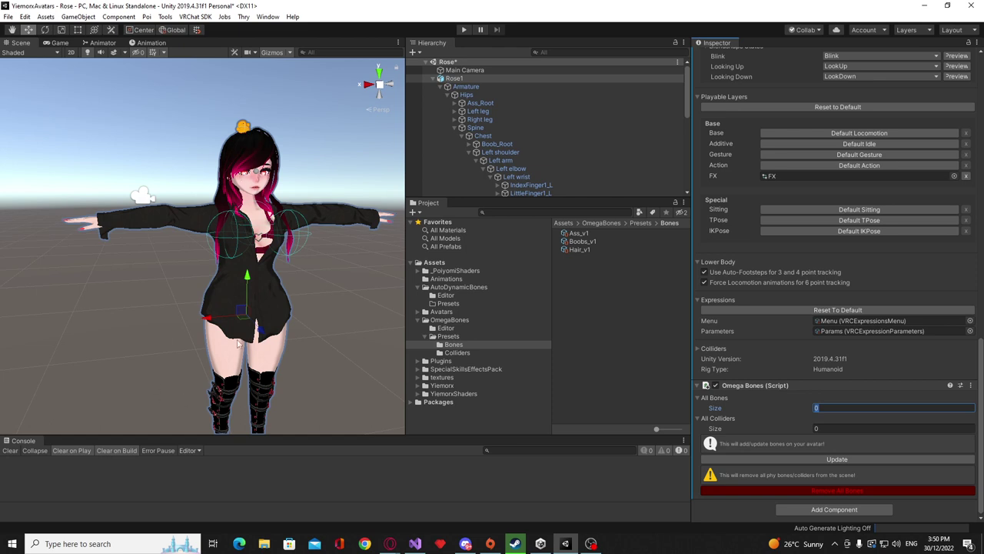
pyautogui.press('BackSpace')
pyautogui.write('3')
pyautogui.press('Return')
pyautogui.scroll(-3, 835, 407)
# - Name the three bone entries hair, boob and ass
pyautogui.click(835, 336)
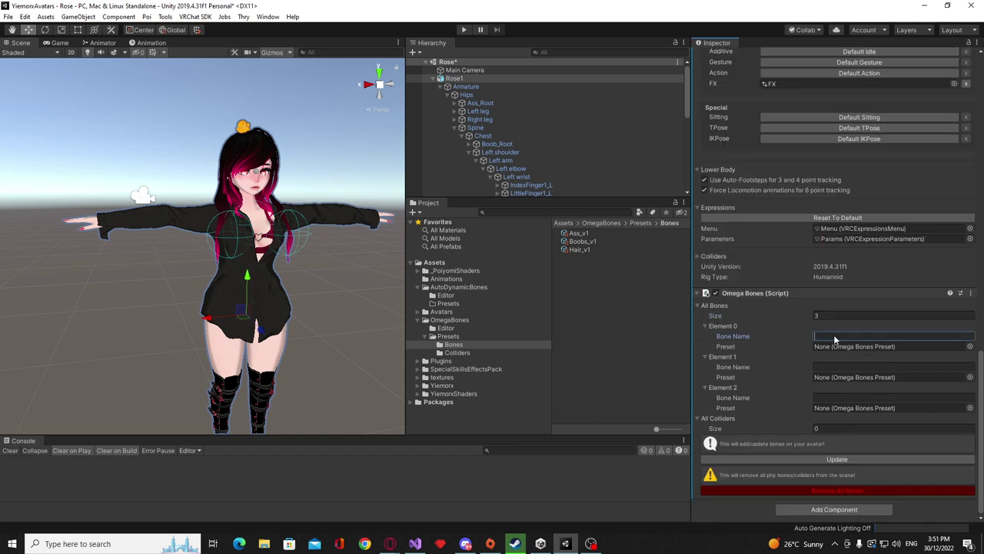
pyautogui.write('hair')
pyautogui.press('Tab')
pyautogui.press('Tab')
pyautogui.write('boob')
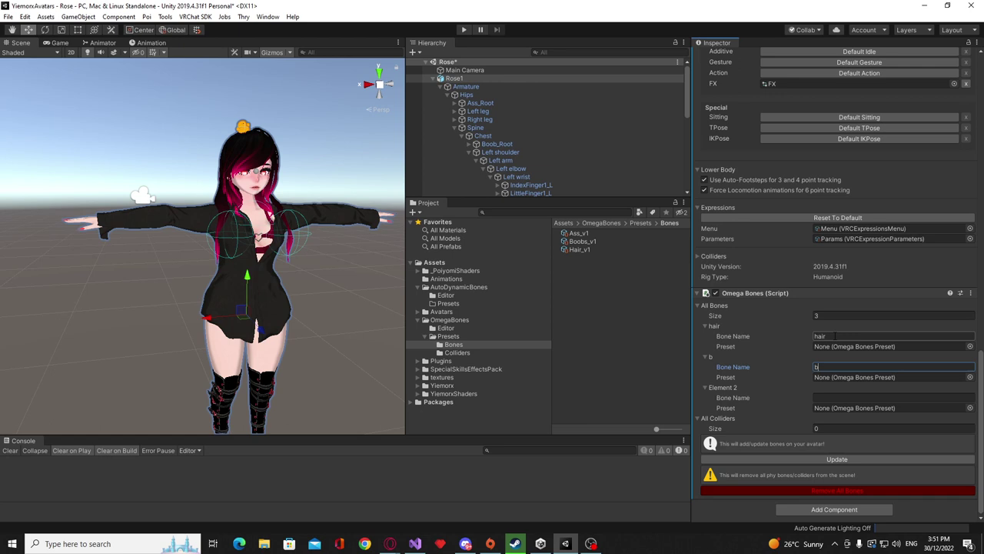
pyautogui.press('Tab')
pyautogui.press('Tab')
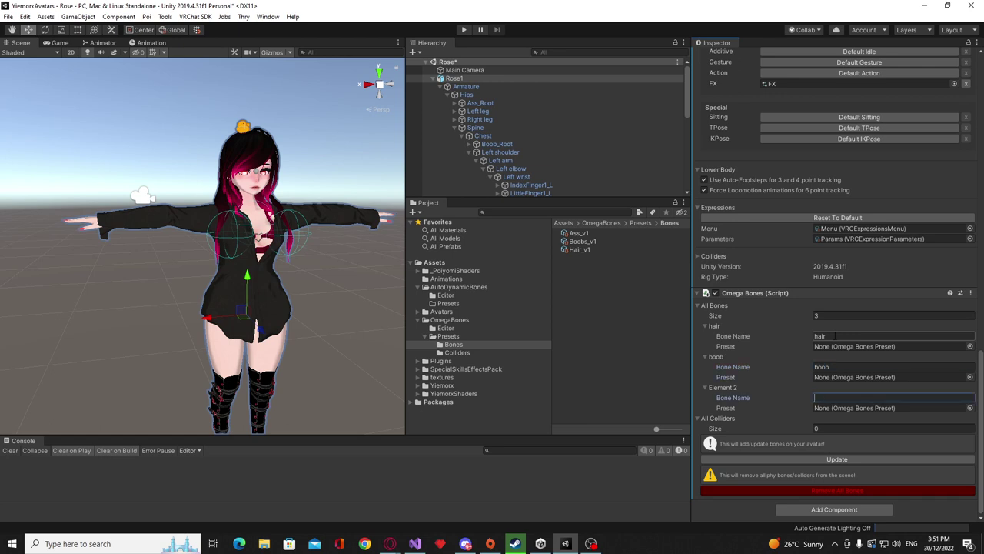
pyautogui.write('ass')
pyautogui.click(835, 336)
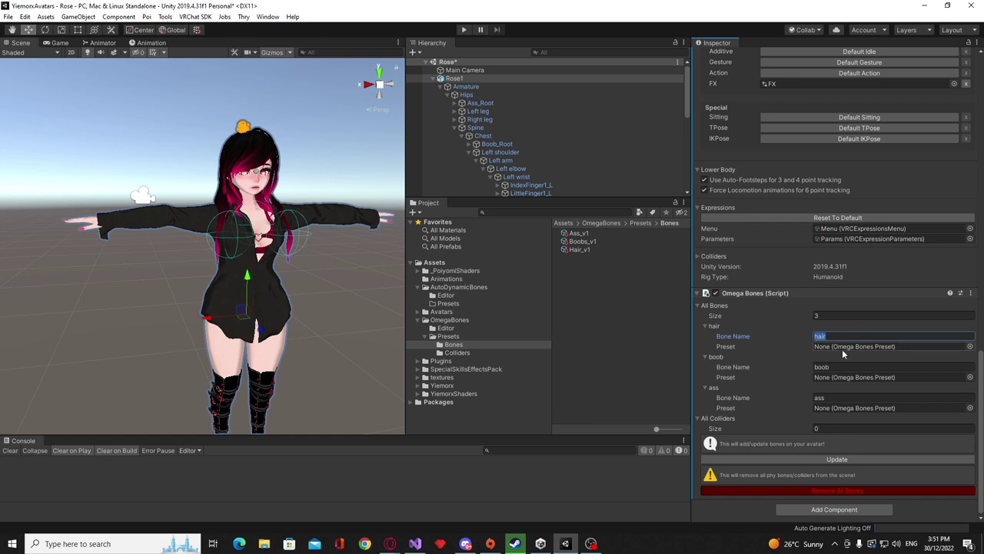
pyautogui.click(835, 397)
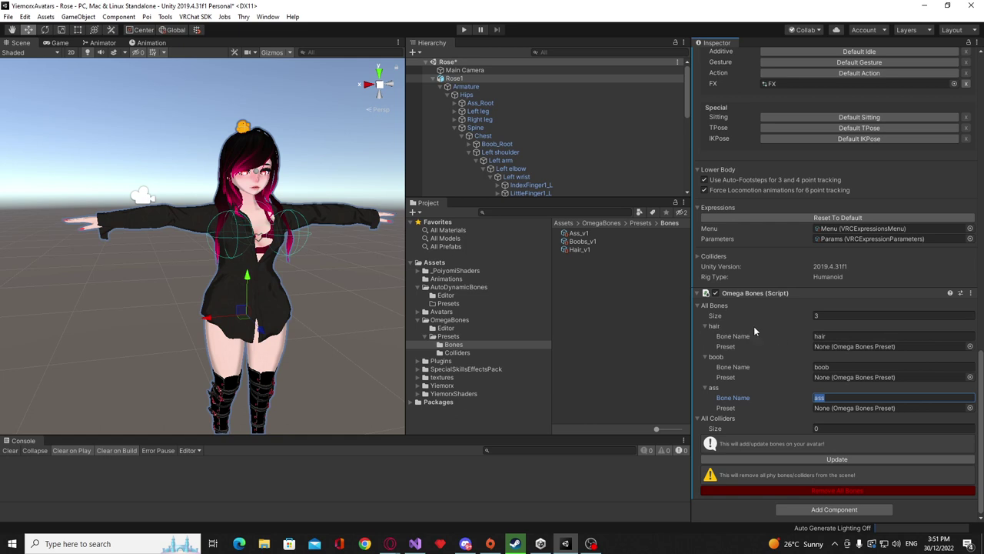
# - Scroll the Hierarchy down and inspect the HairParent object
pyautogui.scroll(-5, 565, 114)
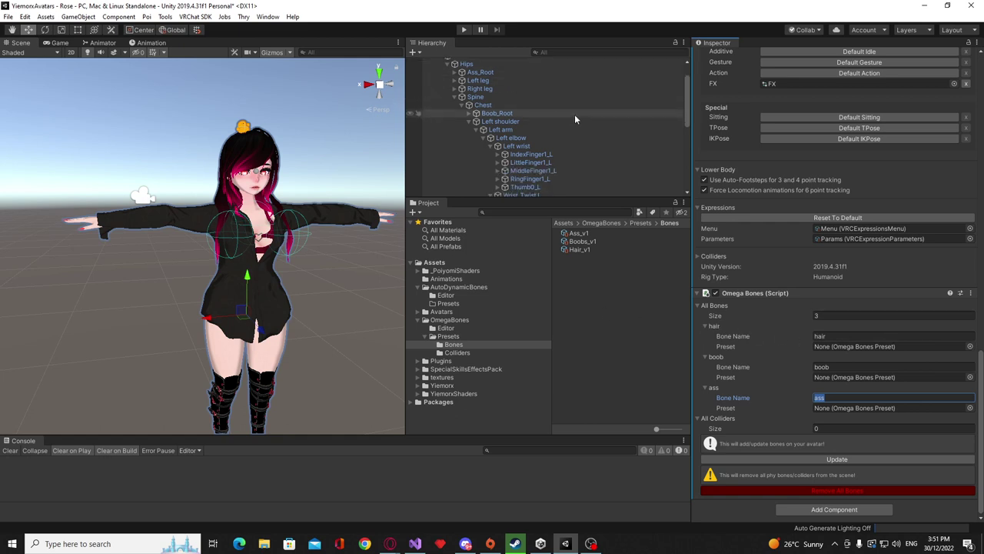
pyautogui.scroll(-2, 541, 127)
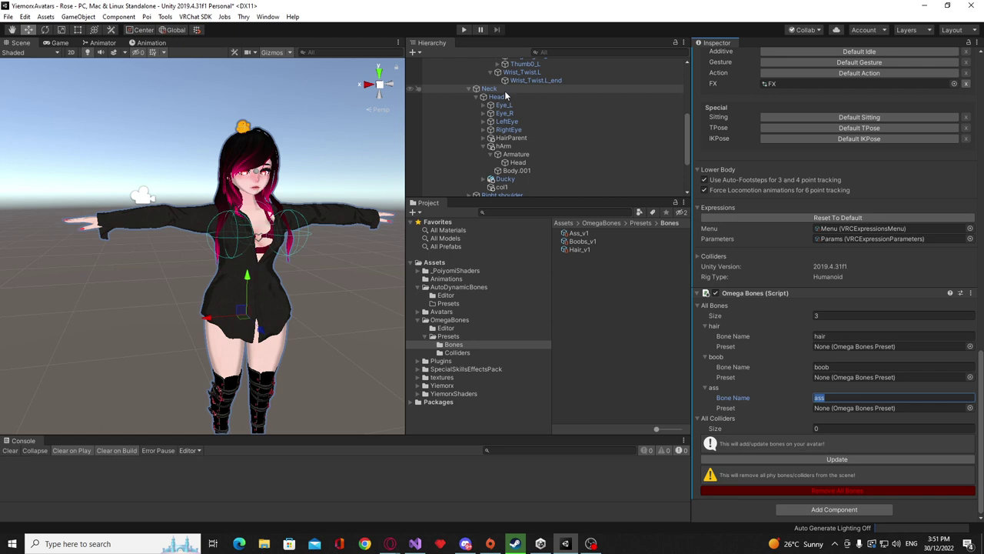
pyautogui.click(513, 139)
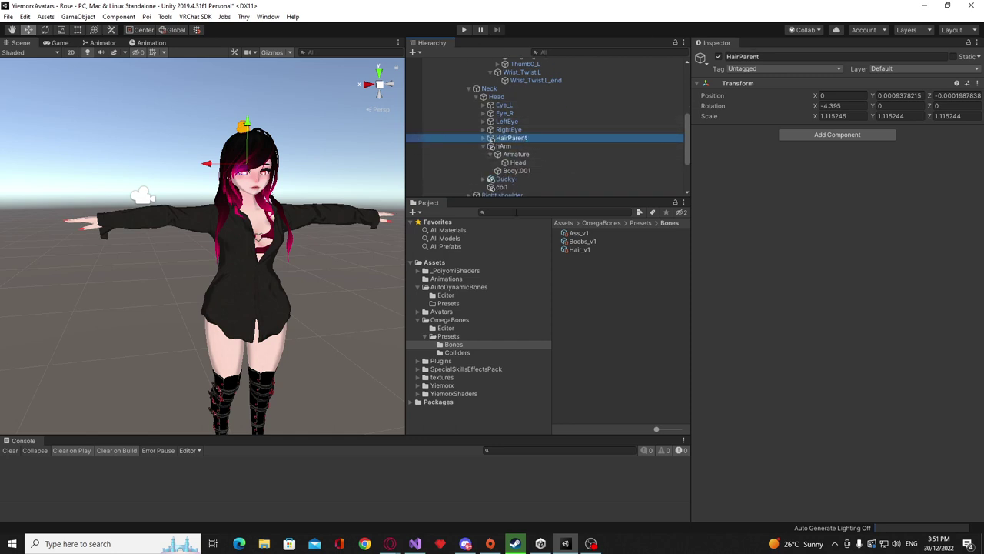
# - Reselect Rose1 and scroll its Inspector down to the Omega Bones component
pyautogui.scroll(8, 503, 115)
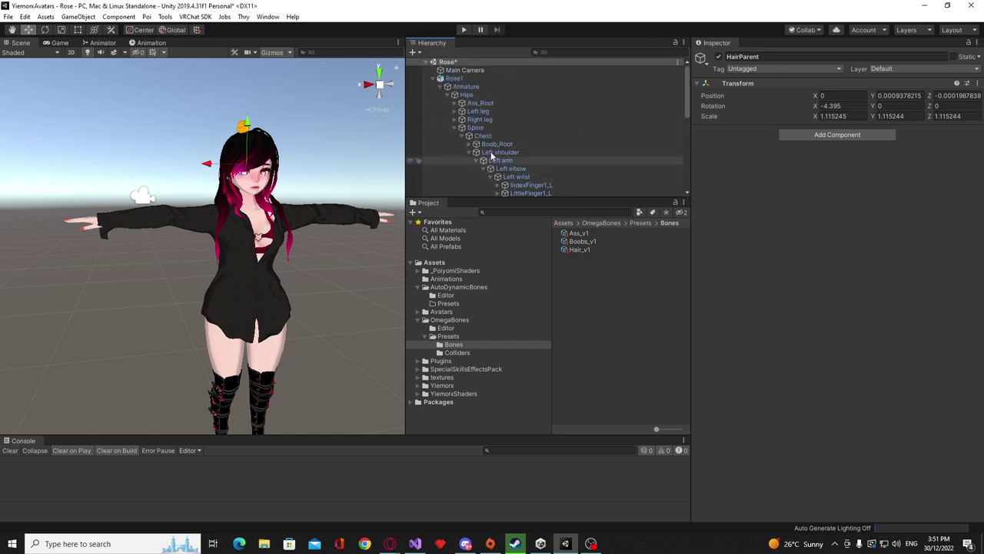
pyautogui.click(458, 78)
pyautogui.scroll(-10, 846, 308)
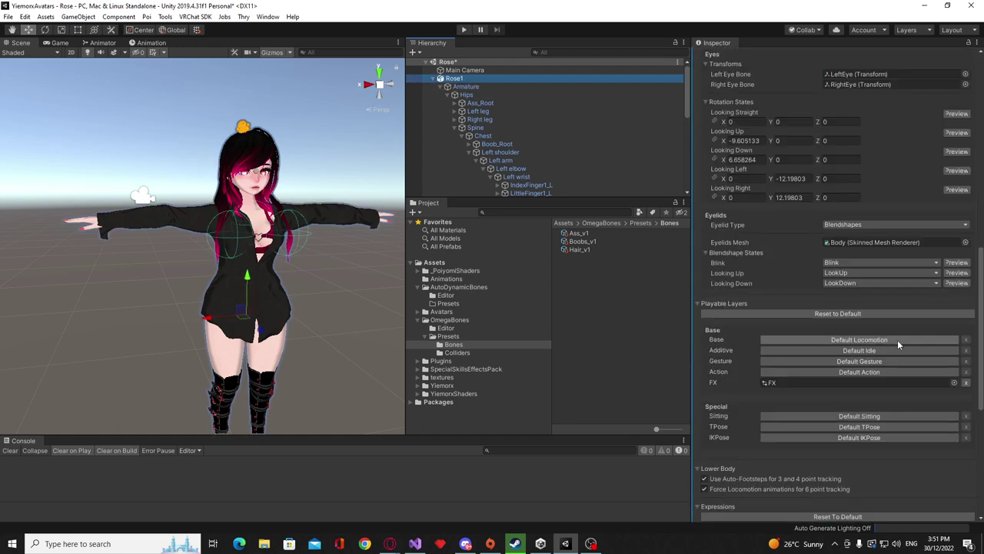
pyautogui.scroll(-10, 846, 350)
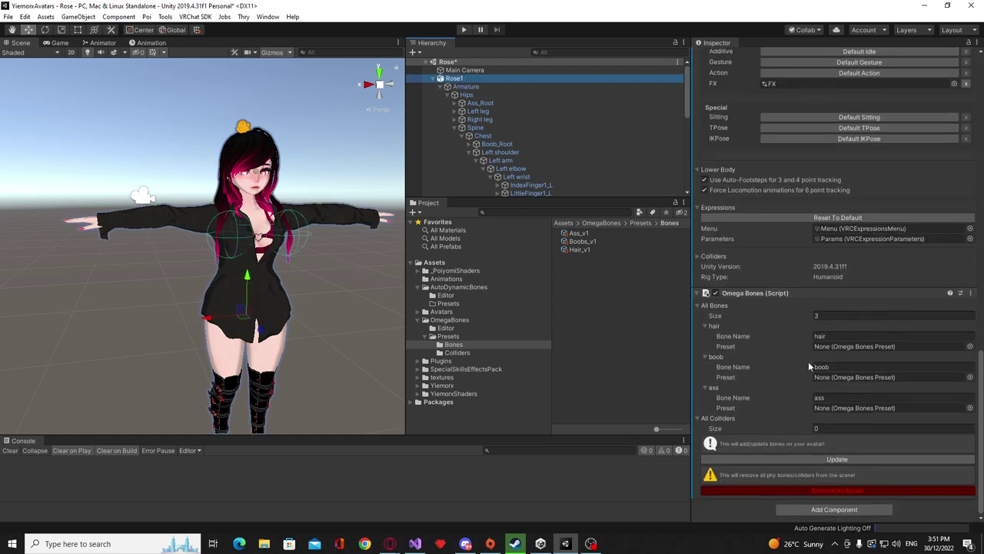
pyautogui.scroll(-4, 538, 96)
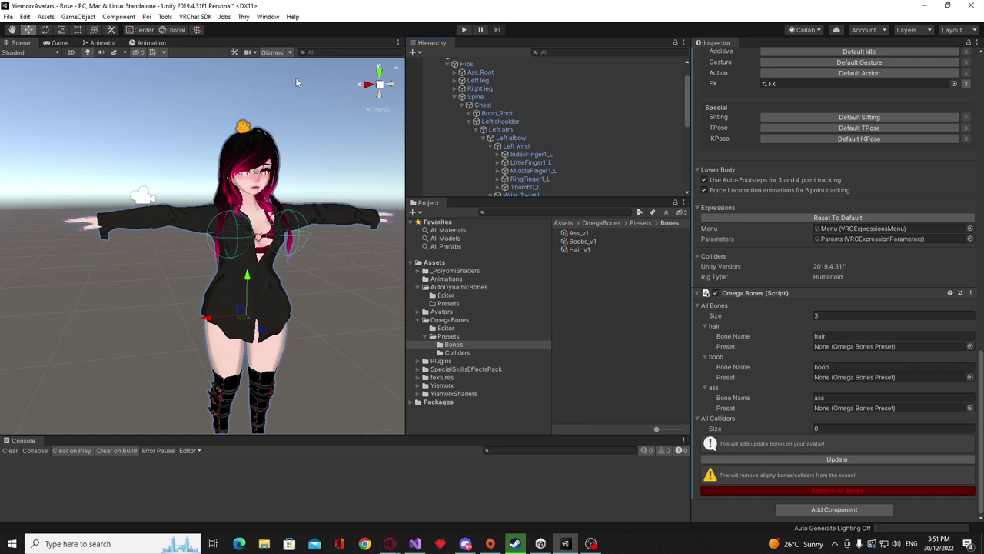
pyautogui.scroll(-2, 529, 110)
pyautogui.scroll(2, 499, 104)
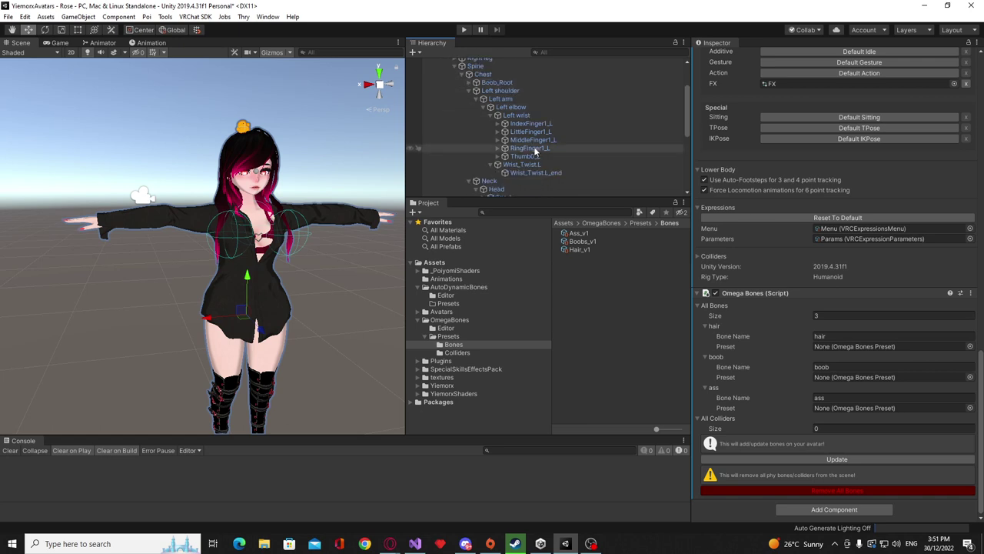
pyautogui.scroll(2, 505, 103)
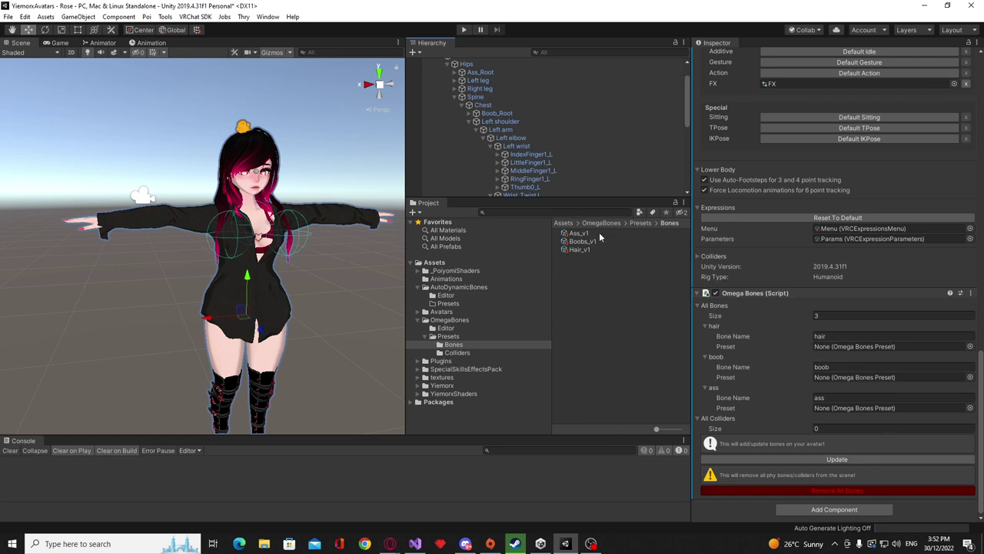
pyautogui.moveTo(582, 241); pyautogui.dragTo(932, 282)
pyautogui.click(603, 240)
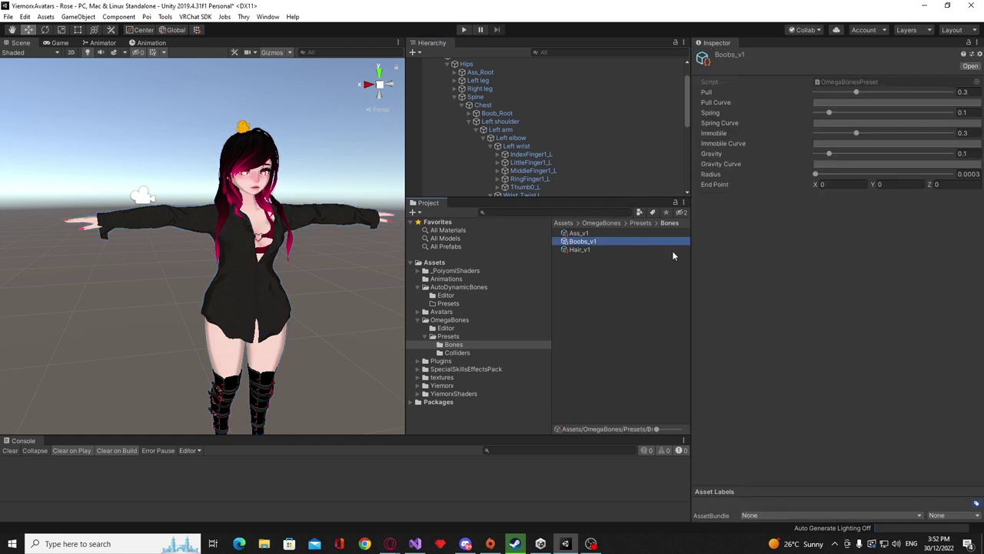
# - Open the Bones folder's asset context menu, then dismiss it without creating anything
pyautogui.click(584, 301)
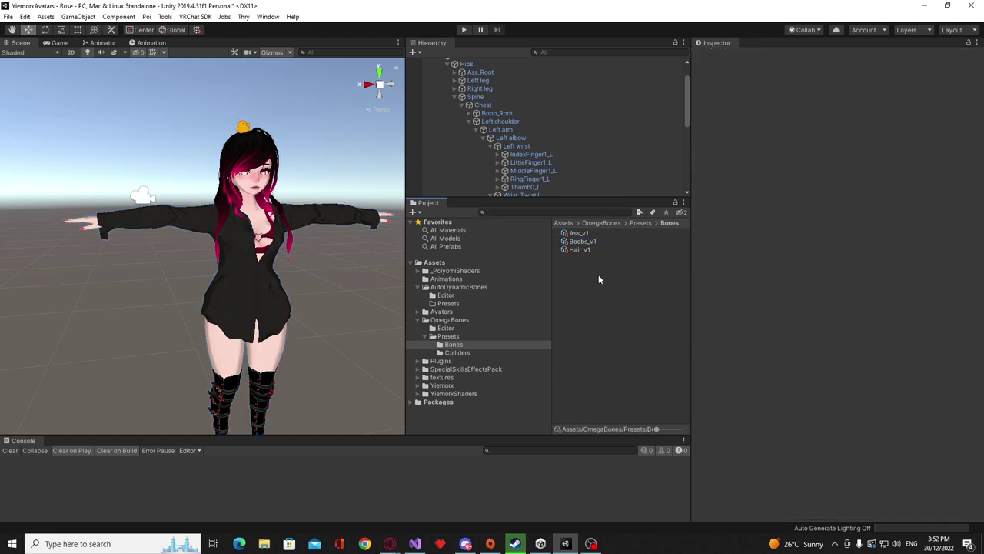
pyautogui.rightClick(619, 287)
pyautogui.rightClick(593, 296)
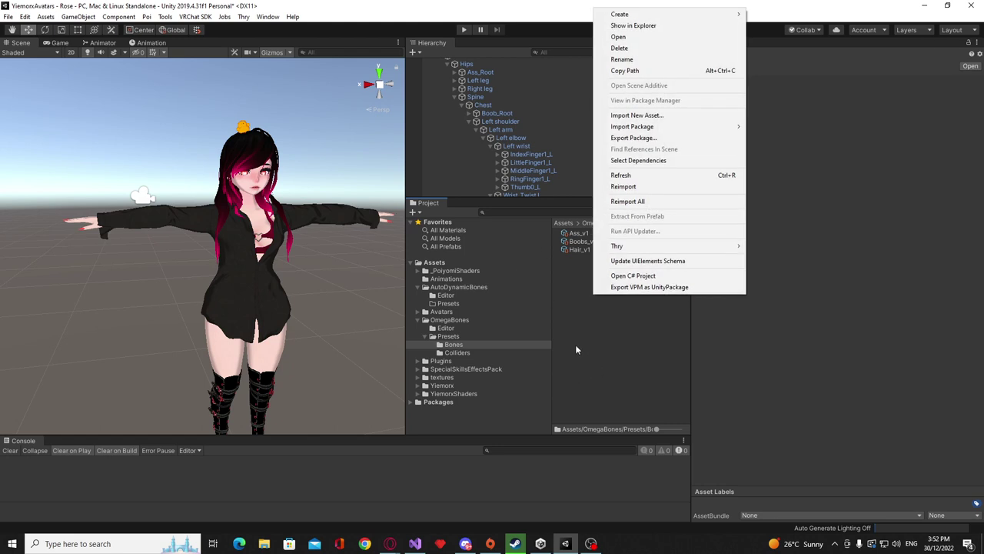
pyautogui.moveTo(648, 17)
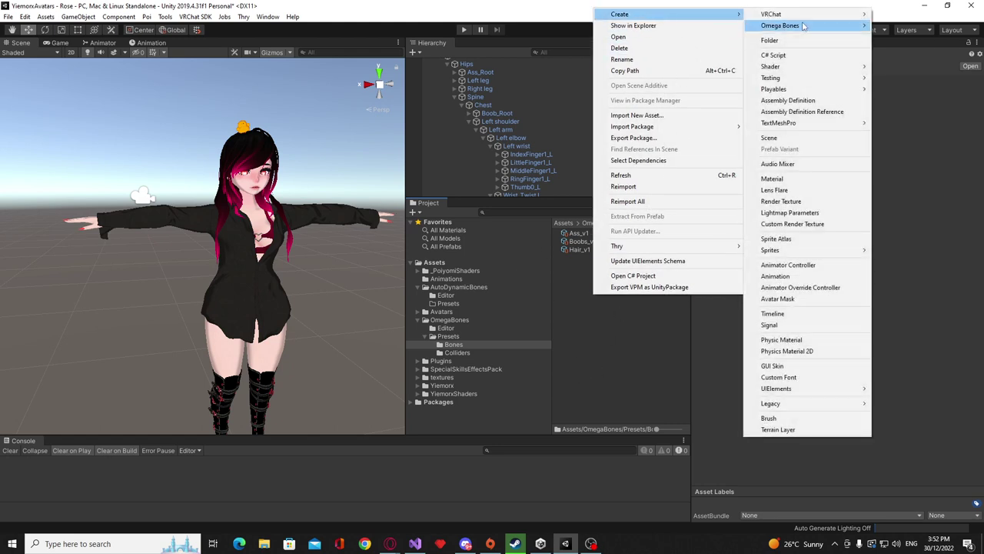
pyautogui.moveTo(803, 26)
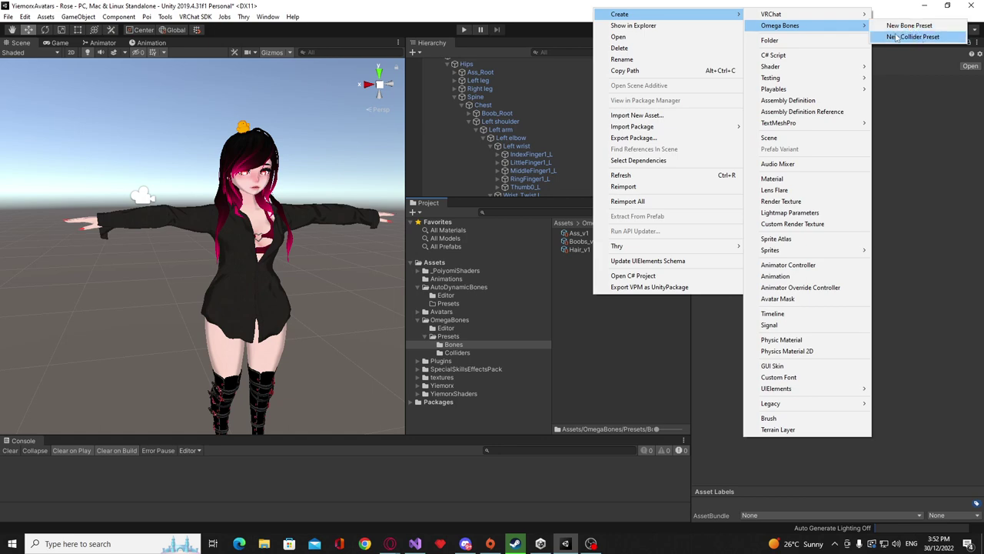
pyautogui.click(635, 305)
# - Assign Ass_v1, Boobs_v1 and Hair_v1 presets to the ass, boob and hair bones
pyautogui.scroll(2, 613, 177)
pyautogui.click(483, 79)
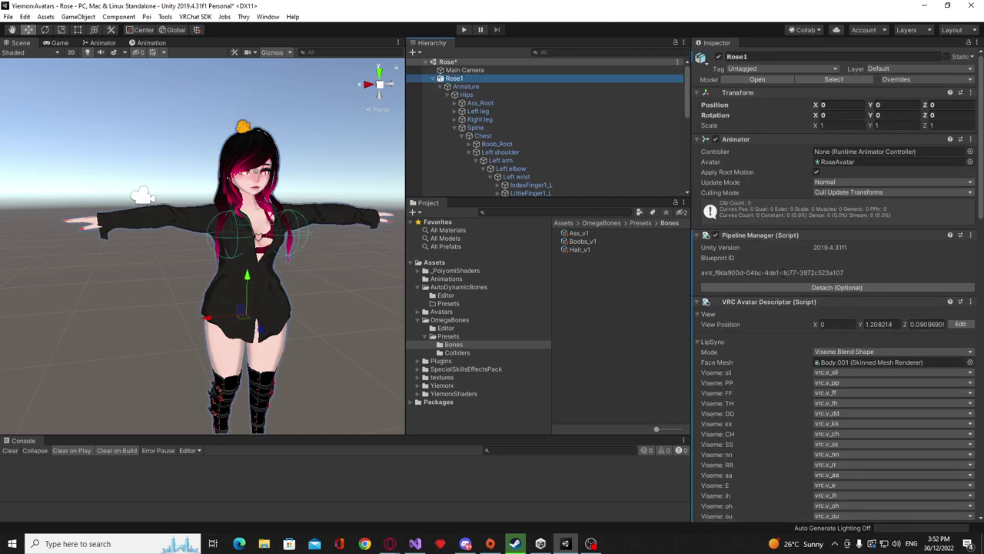
pyautogui.scroll(-15, 867, 313)
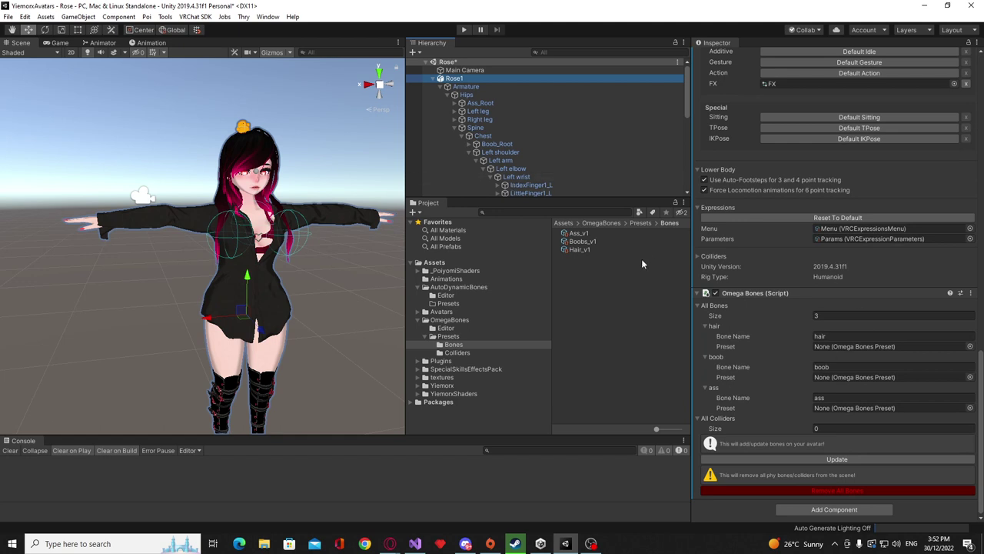
pyautogui.moveTo(575, 235); pyautogui.dragTo(831, 409)
pyautogui.moveTo(572, 243); pyautogui.dragTo(837, 383)
pyautogui.moveTo(579, 250); pyautogui.dragTo(838, 351)
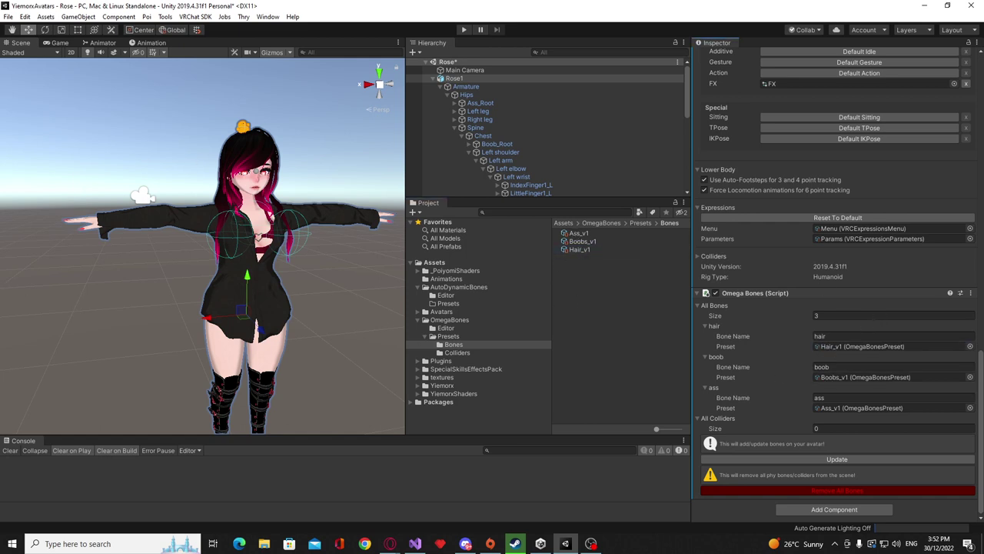
# - Apply the bone presets with Update, orbit the Scene to check the bones, then view a preset
pyautogui.click(834, 460)
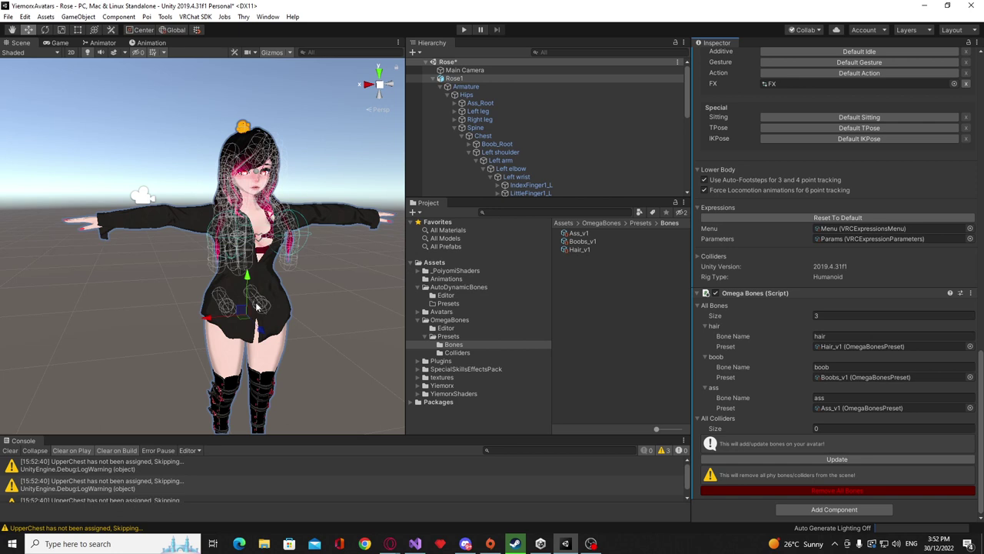
pyautogui.keyDown('alt'); pyautogui.moveTo(273, 285); pyautogui.dragTo(307, 213); pyautogui.keyUp('alt')
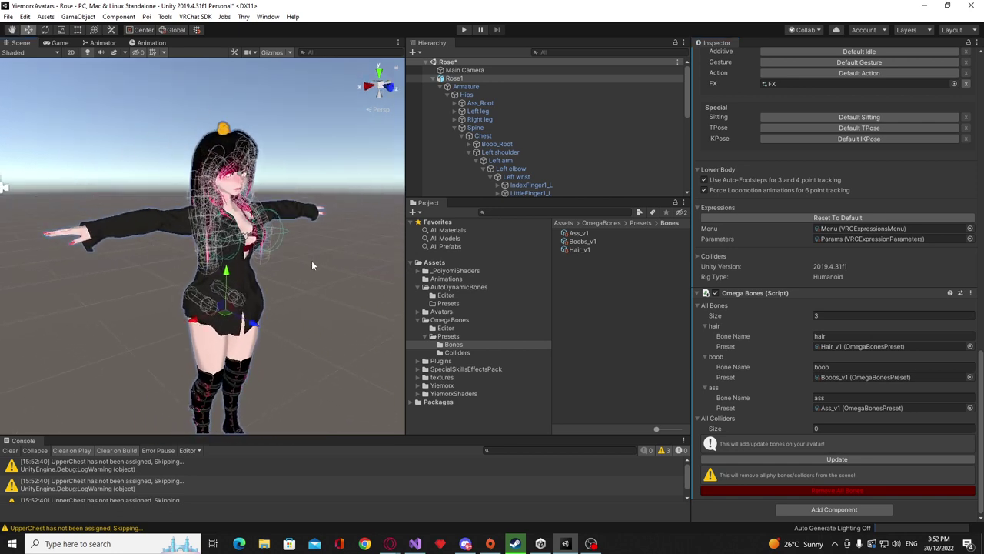
pyautogui.keyDown('alt'); pyautogui.moveTo(219, 326); pyautogui.dragTo(170, 324); pyautogui.keyUp('alt')
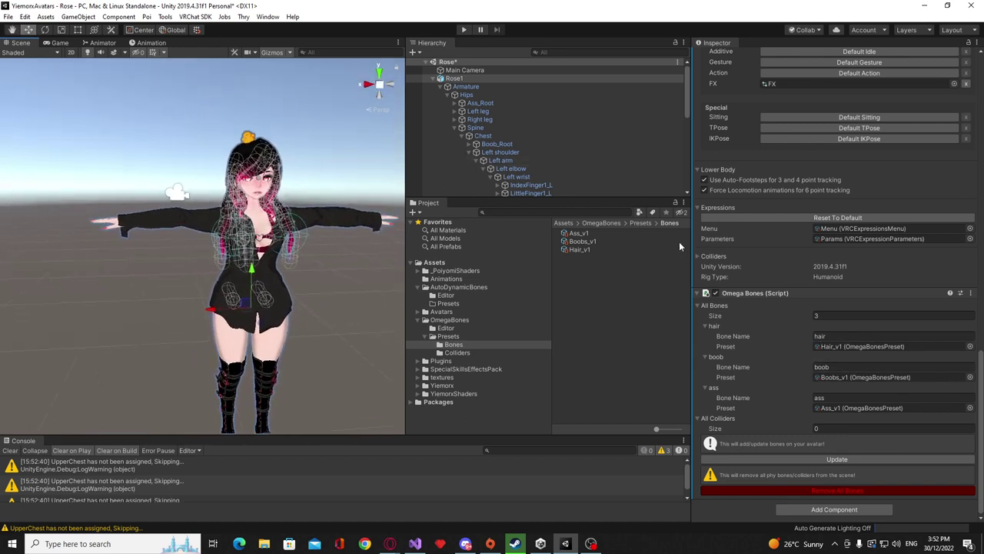
pyautogui.click(581, 241)
# - Increase Hair_v1's Radius, re-apply Omega Bones Update and orbit to inspect the enlarged bones
pyautogui.click(580, 249)
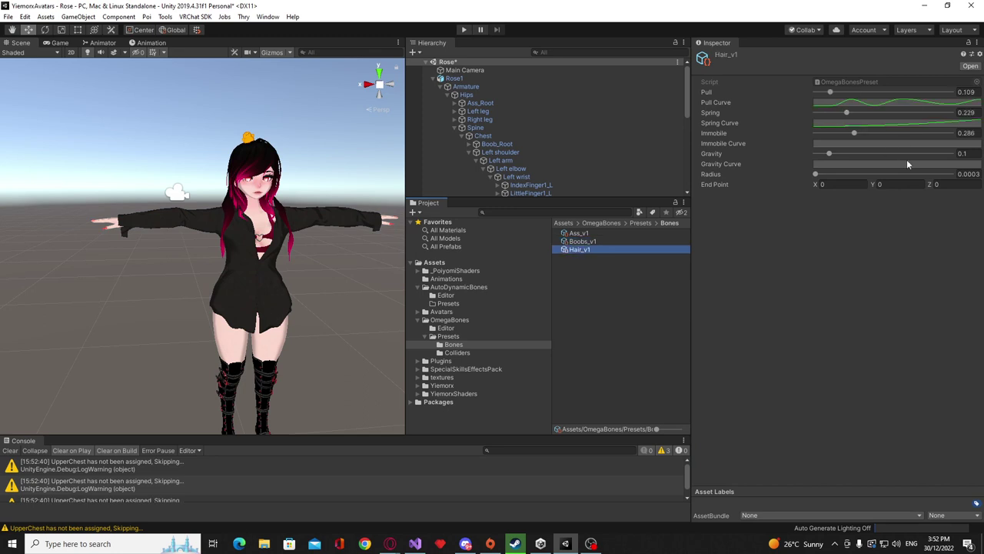
pyautogui.moveTo(817, 174); pyautogui.dragTo(914, 174)
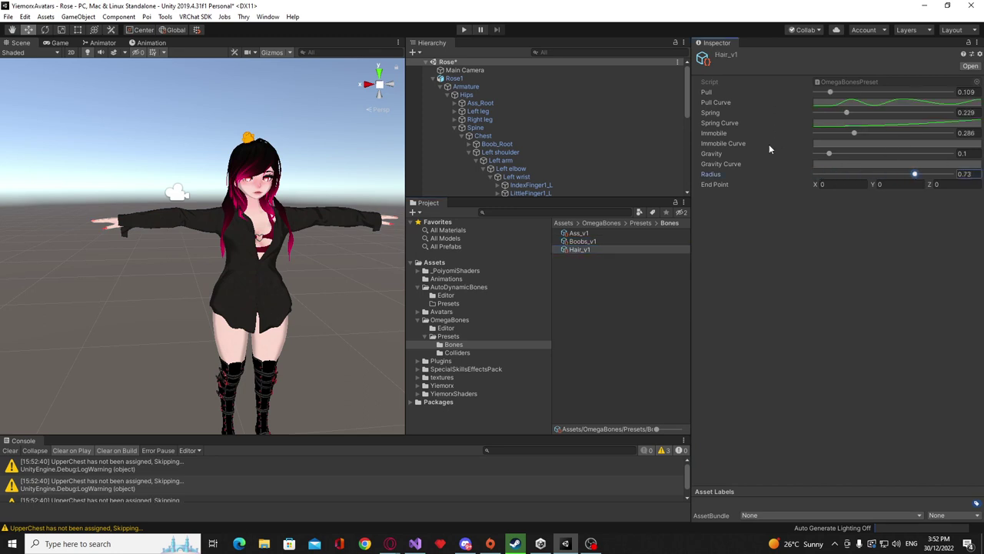
pyautogui.click(501, 77)
pyautogui.scroll(-10, 832, 358)
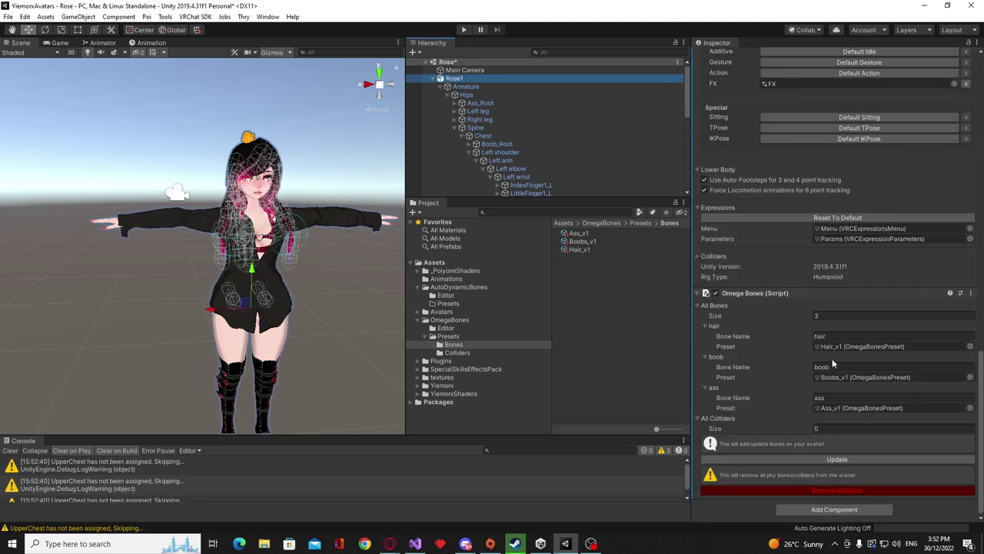
pyautogui.click(845, 459)
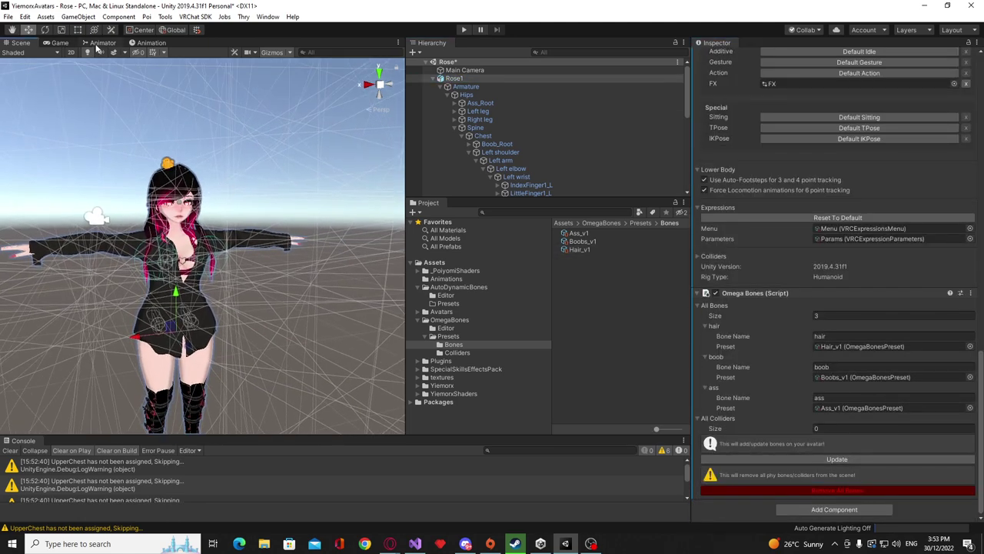
pyautogui.moveTo(297, 150); pyautogui.dragTo(239, 129, button='right')
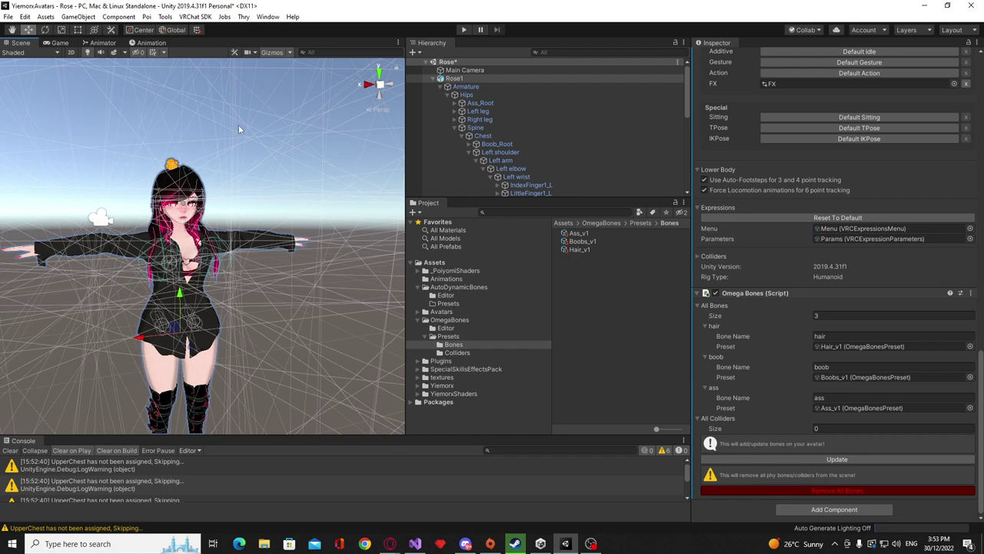
pyautogui.moveTo(401, 286); pyautogui.dragTo(621, 283, button='right')
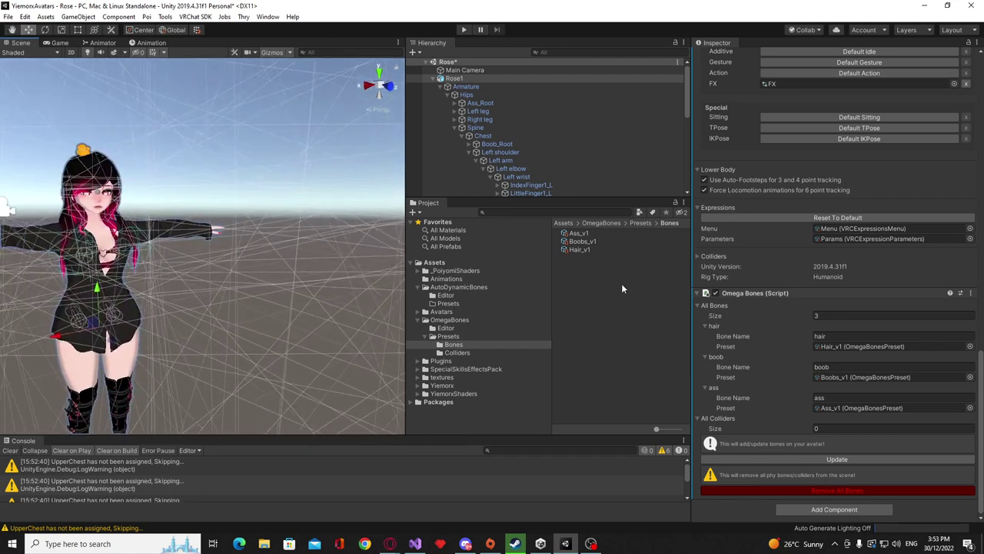
# - Set Hair_v1's Radius to 0.0003 and re-apply the presets on Rose1 with Update
pyautogui.click(575, 249)
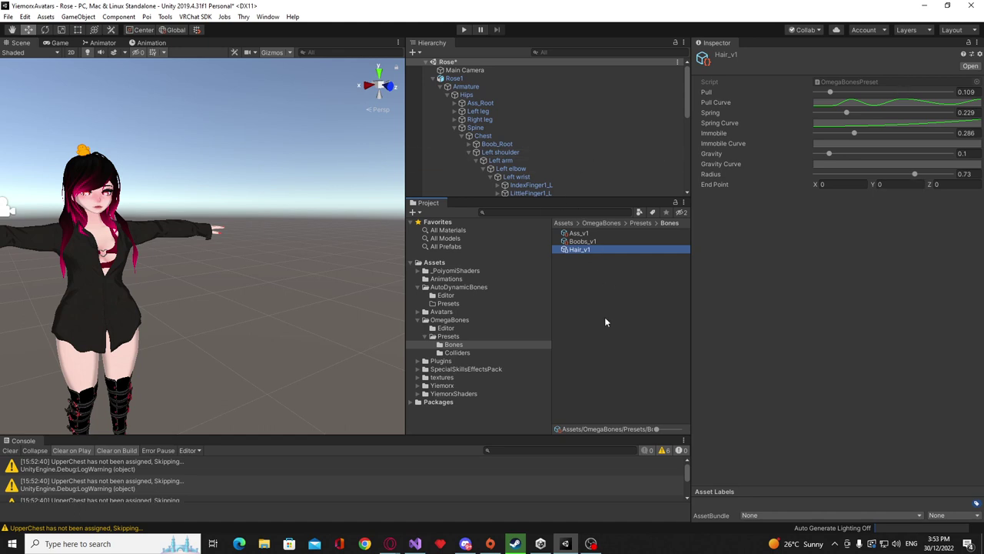
pyautogui.click(966, 174)
pyautogui.write('0.0003')
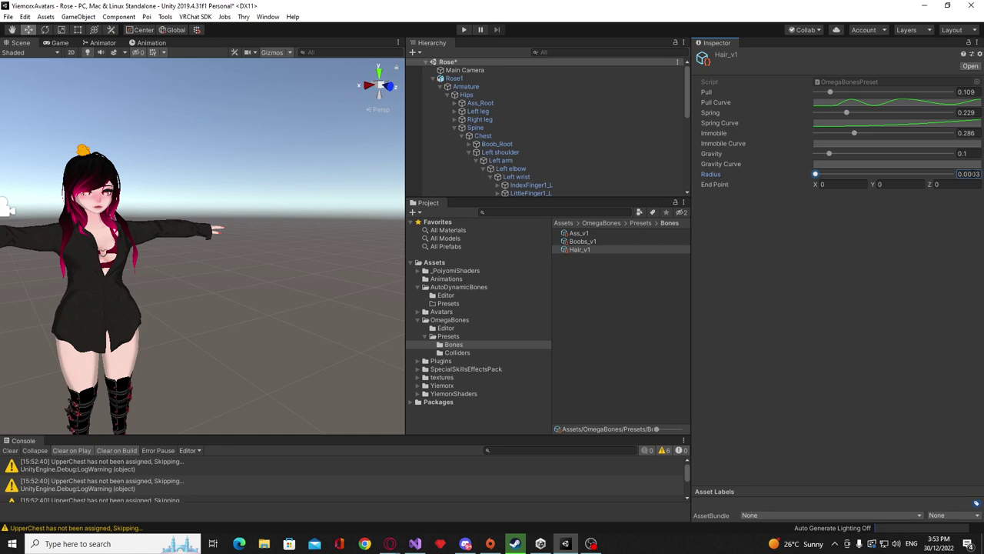
pyautogui.click(454, 78)
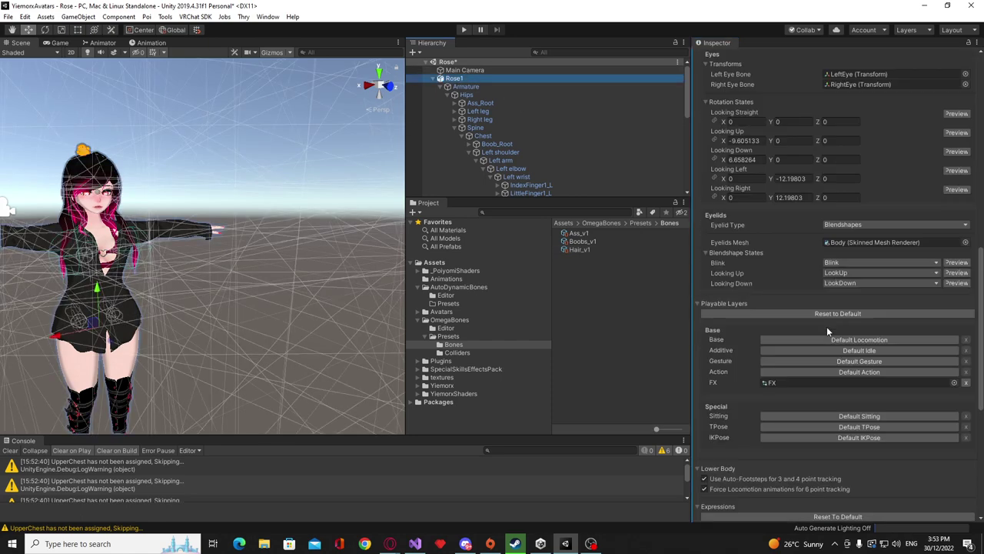
pyautogui.scroll(-10, 826, 326)
pyautogui.click(865, 459)
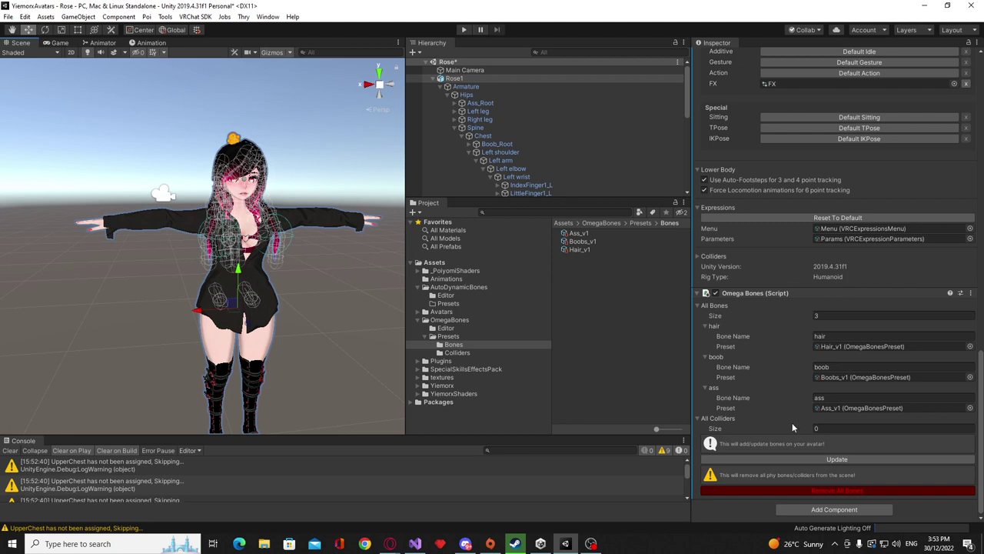
# - Set the Omega Bones All Colliders size to 4
pyautogui.click(821, 429)
pyautogui.write('4')
pyautogui.press('Return')
pyautogui.scroll(-3, 834, 405)
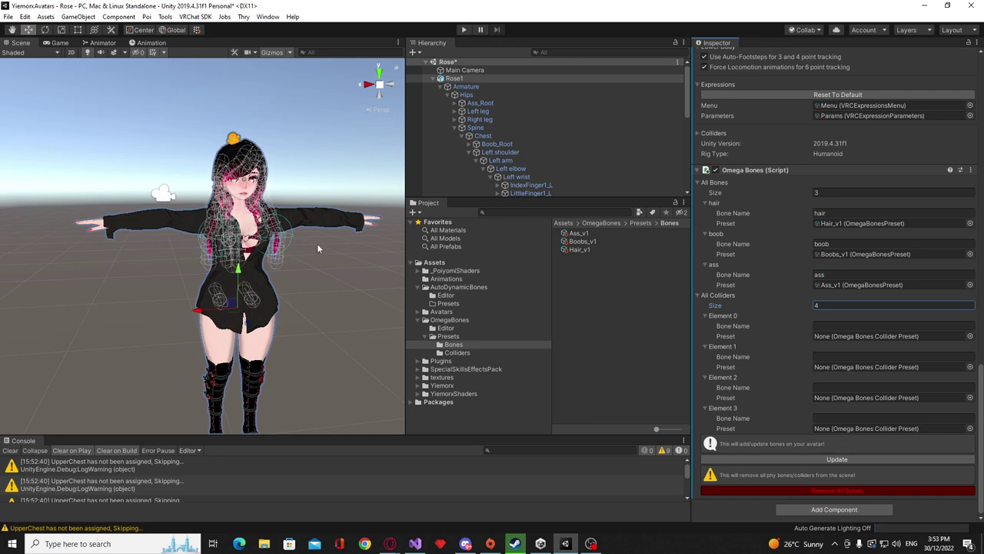
# - Name the four collider bones Head, Hips, Chest and Wrist
pyautogui.click(828, 325)
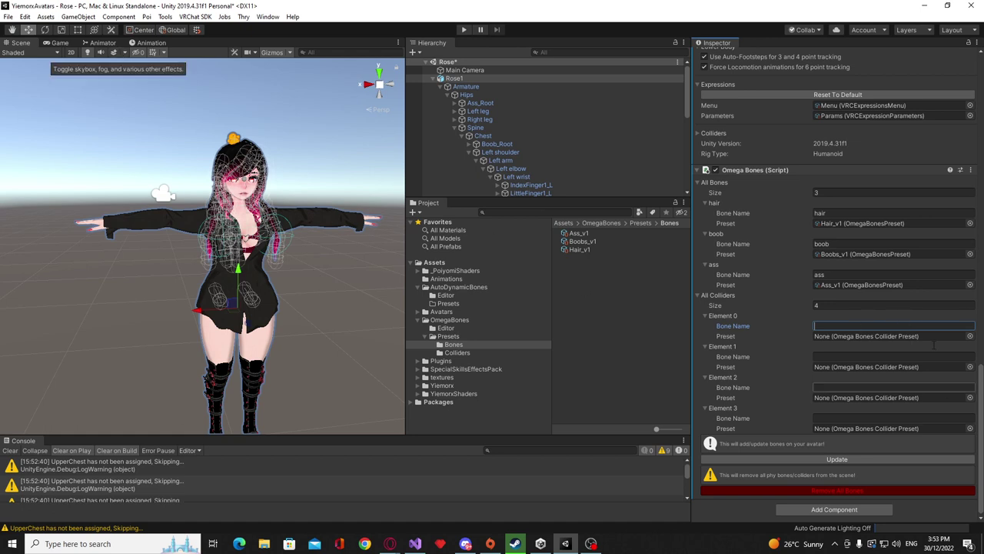
pyautogui.write('Head')
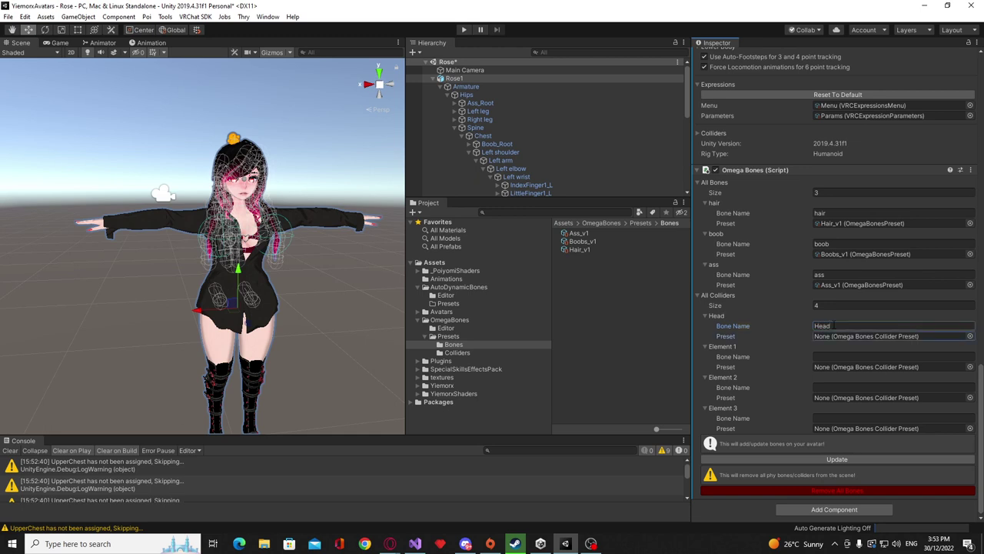
pyautogui.press('Tab')
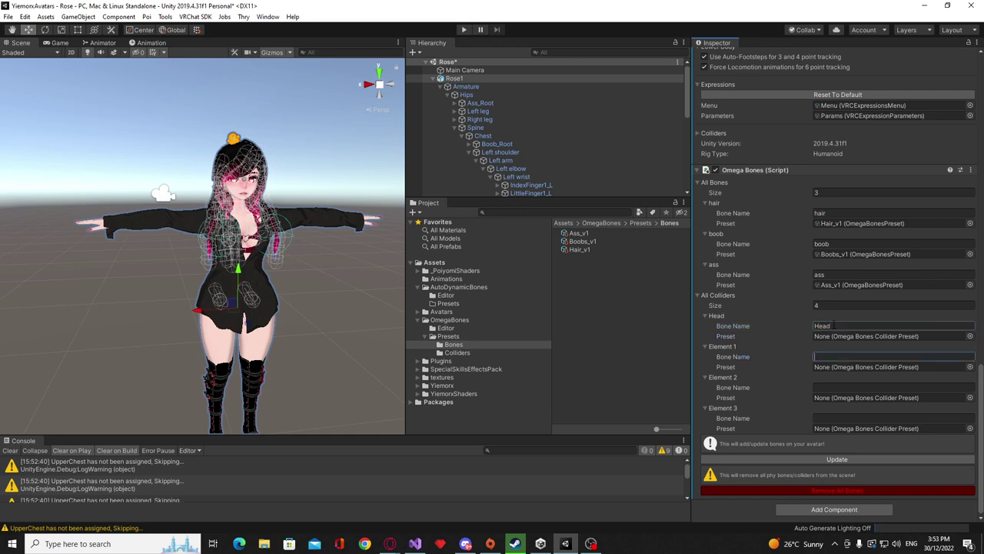
pyautogui.write('Hips')
pyautogui.press('Tab')
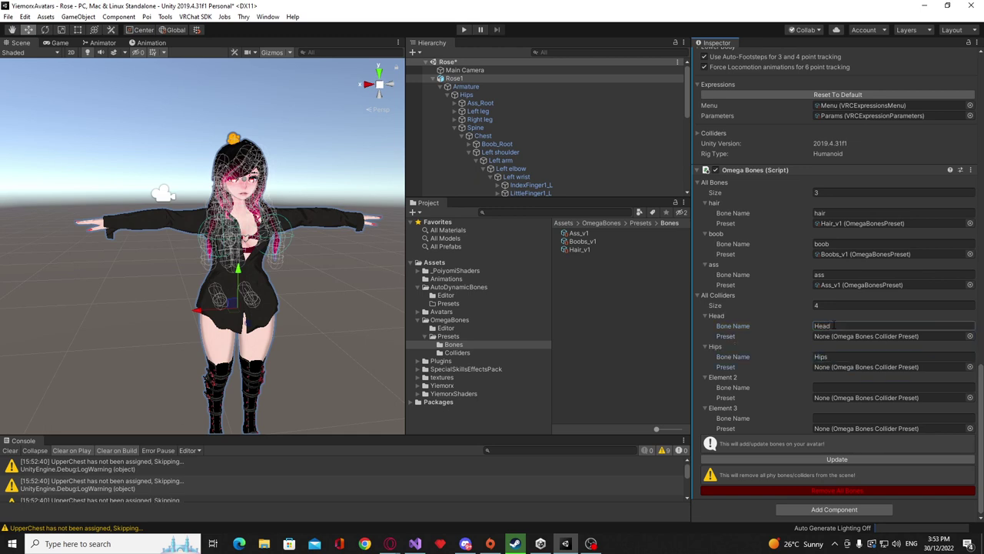
pyautogui.write('Chest')
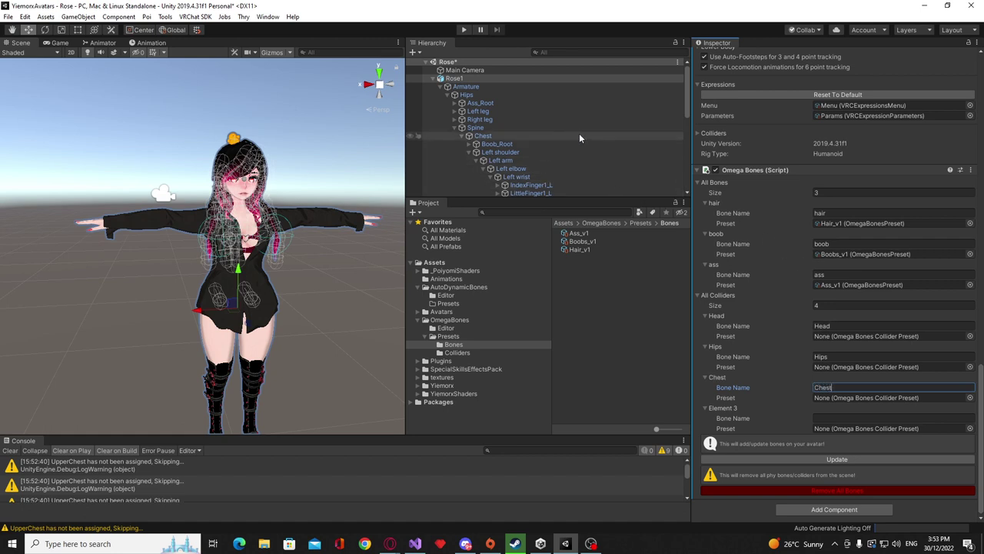
pyautogui.click(855, 418)
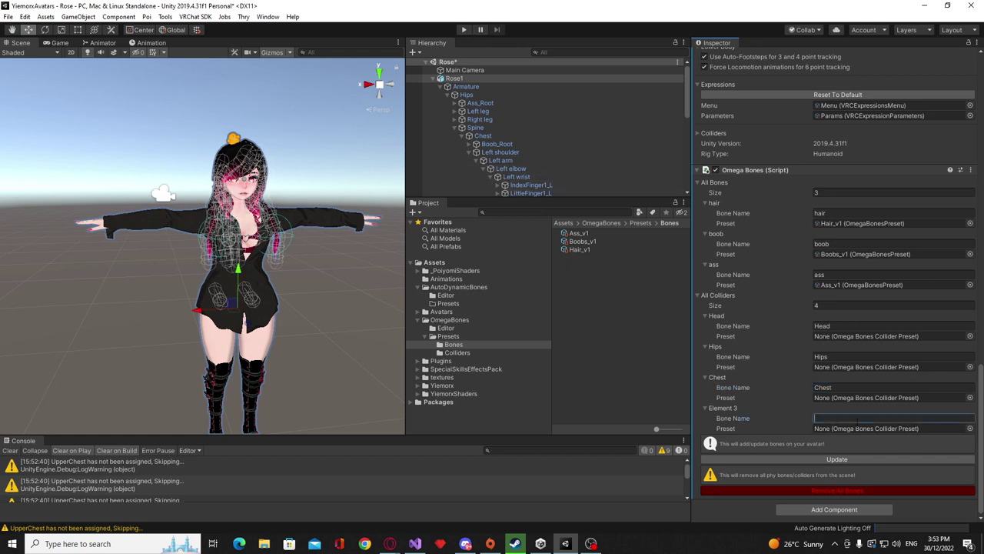
pyautogui.write('Wrist')
# - Assign the default preset from Presets/Colliders to the Head, Hips, Chest and Wrist colliders
pyautogui.click(460, 352)
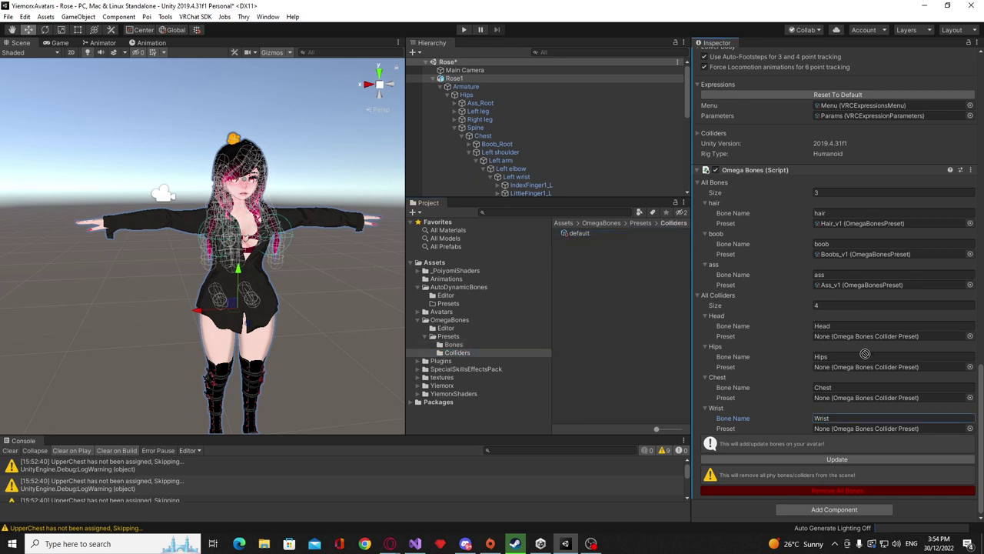
pyautogui.moveTo(578, 233); pyautogui.dragTo(864, 429)
pyautogui.click(592, 224)
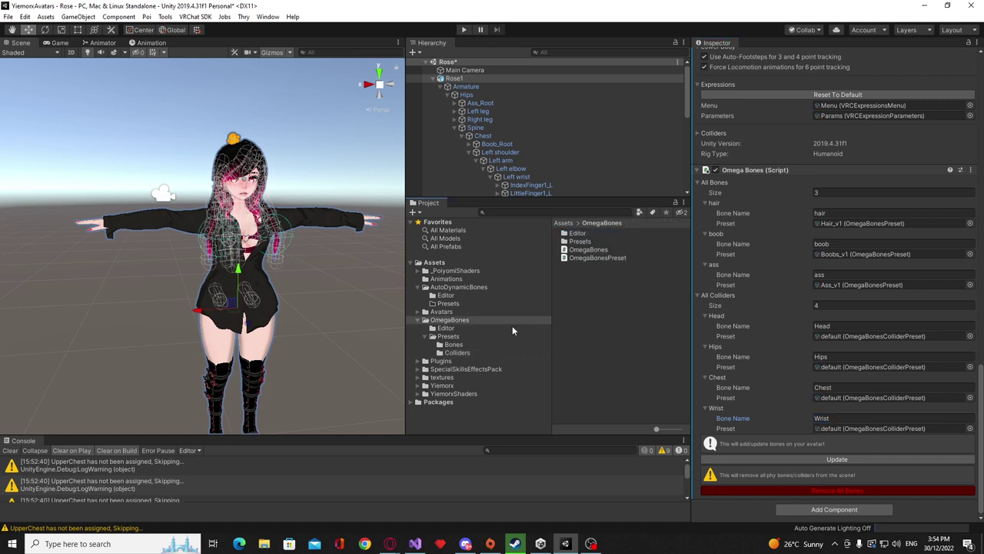
pyautogui.click(457, 352)
pyautogui.click(579, 234)
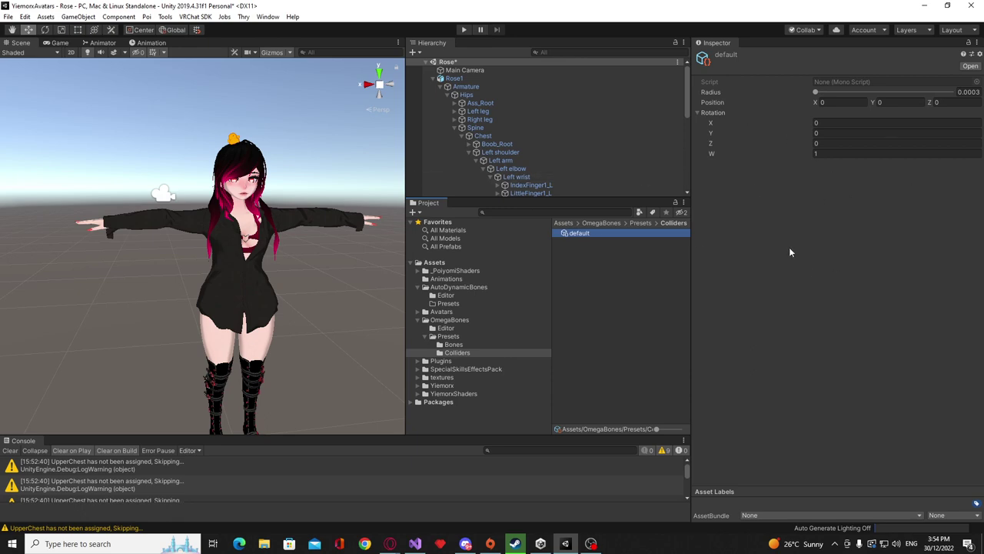
pyautogui.click(453, 78)
pyautogui.scroll(-10, 858, 348)
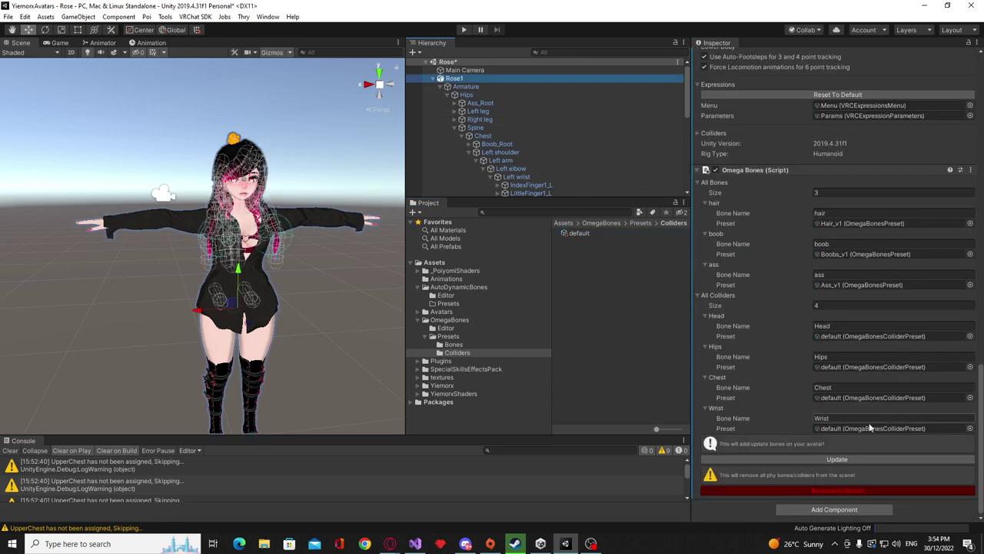
# - Build the colliders with Update, check the default collider preset, then scroll back through Rose1
pyautogui.click(837, 459)
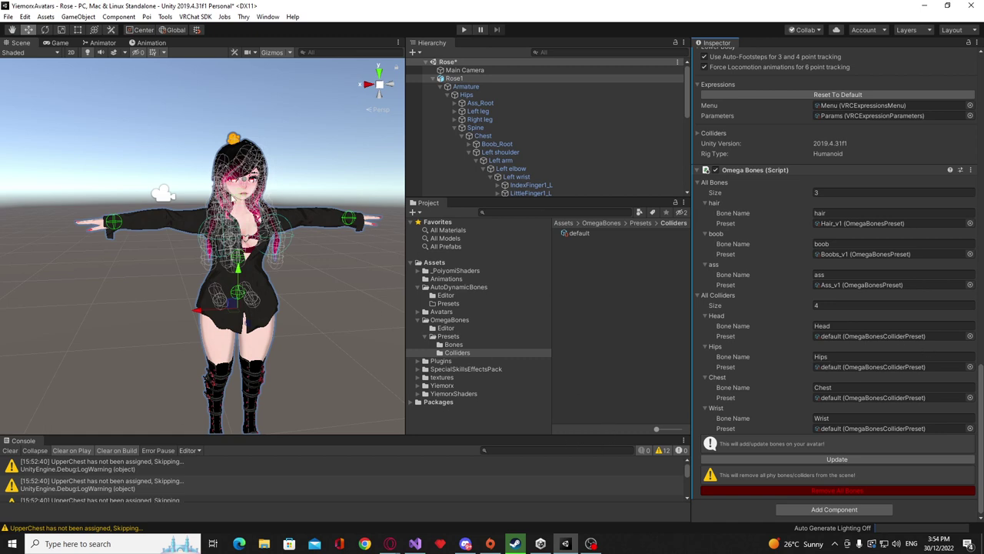
pyautogui.click(580, 233)
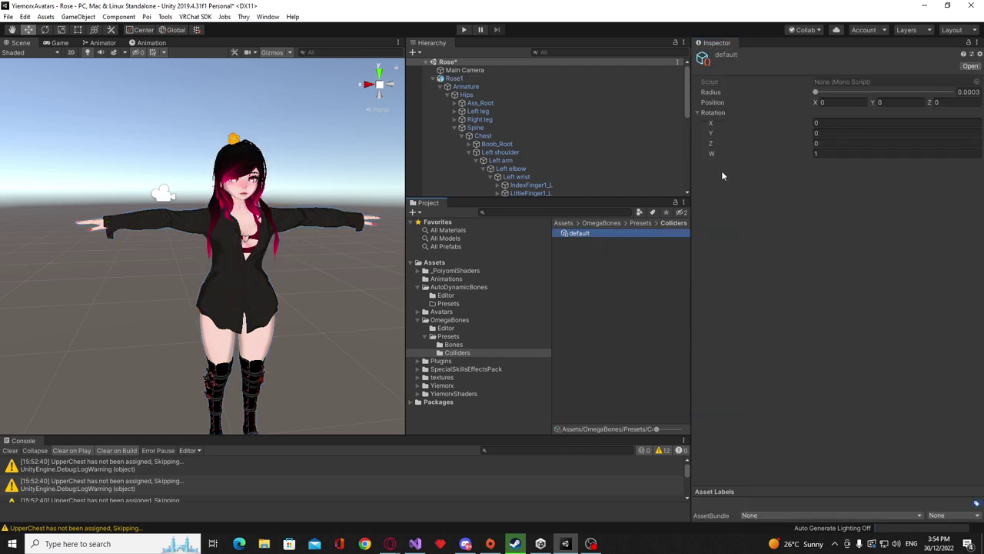
pyautogui.click(480, 77)
pyautogui.scroll(-15, 884, 338)
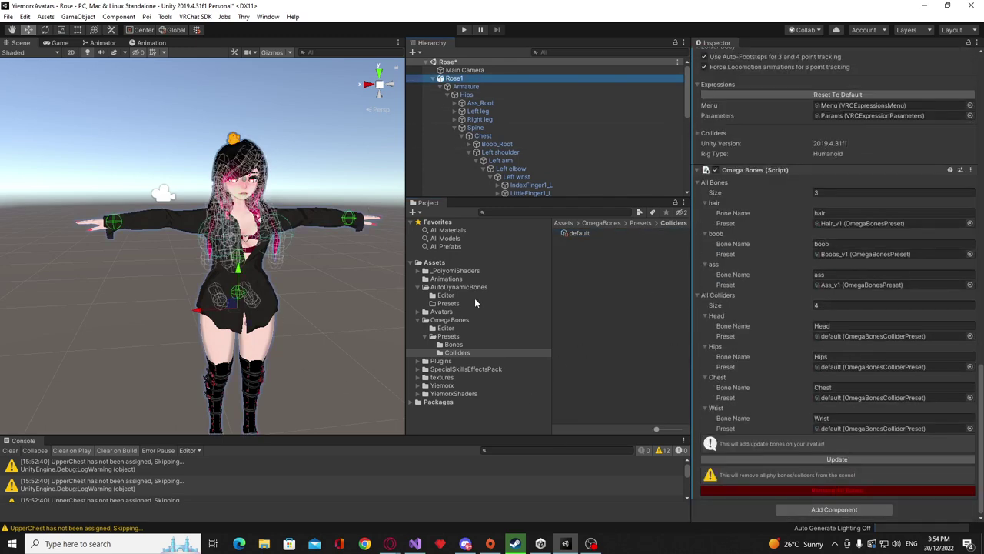
pyautogui.scroll(-4, 512, 95)
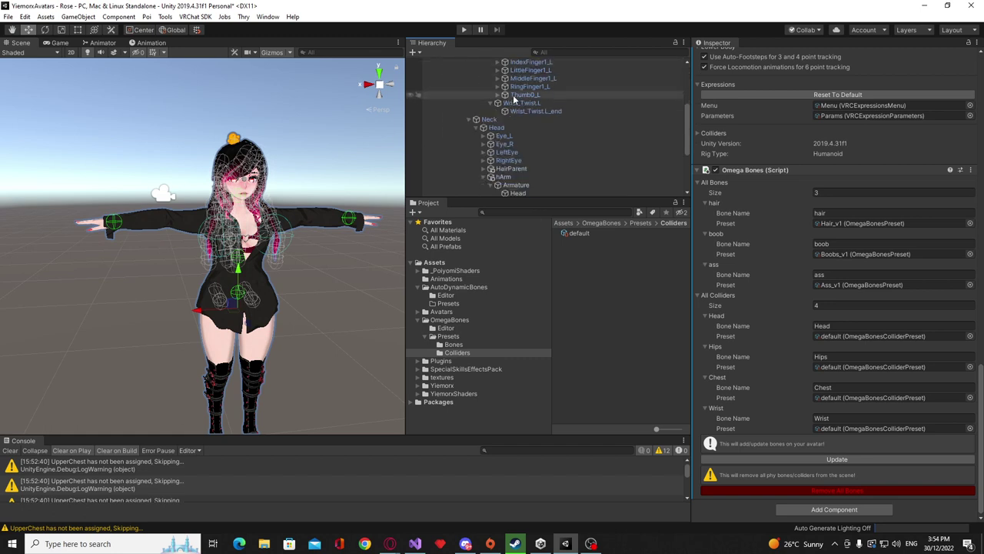
pyautogui.scroll(-3, 567, 96)
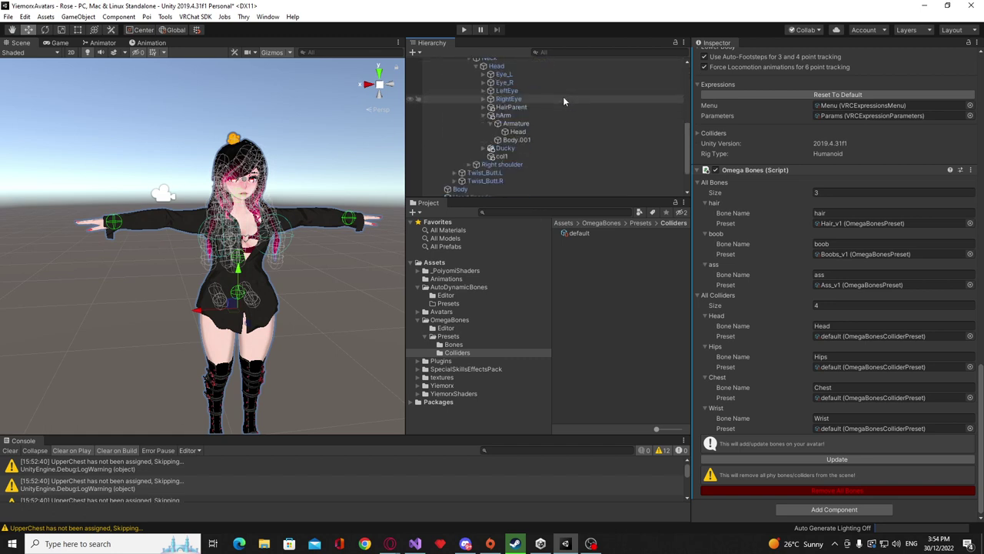
pyautogui.scroll(-2, 564, 101)
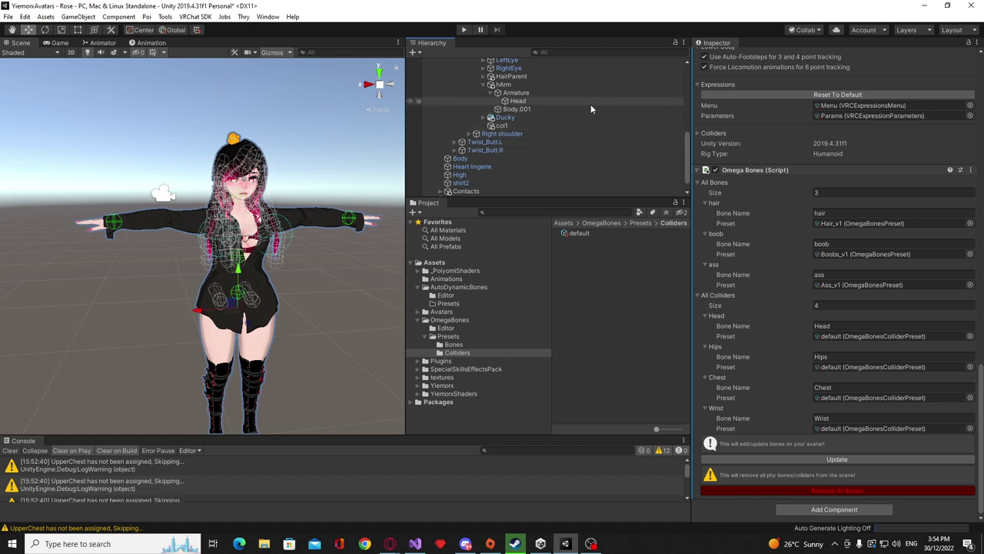
# - Reselect Rose1 and set its Omega Bones All Colliders size to 5
pyautogui.scroll(2, 590, 104)
pyautogui.click(512, 157)
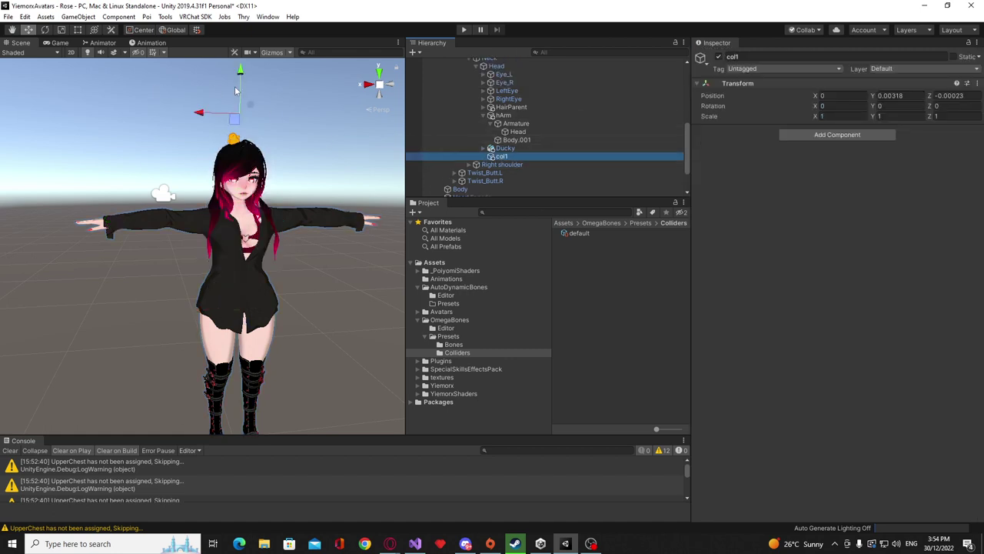
pyautogui.scroll(2, 508, 154)
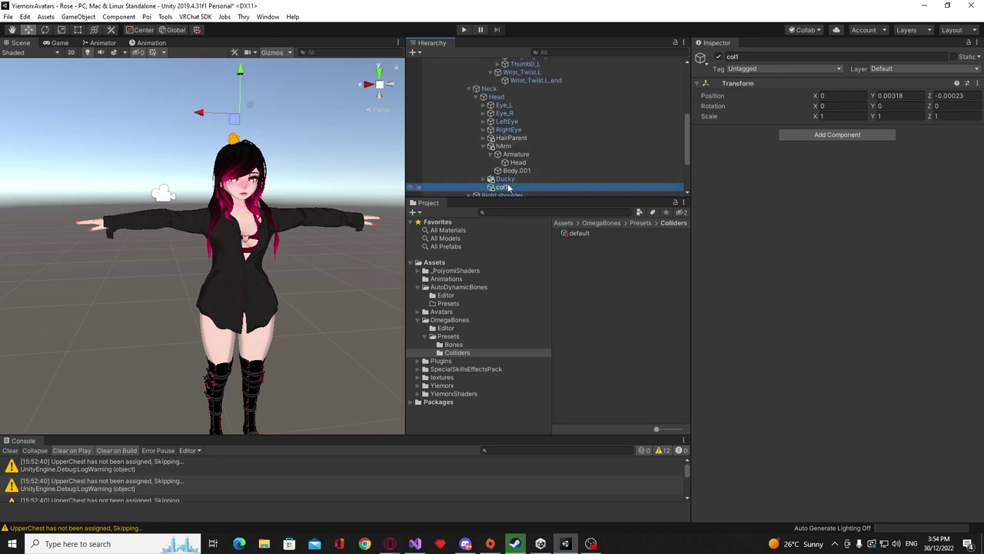
pyautogui.scroll(6, 507, 139)
pyautogui.click(454, 78)
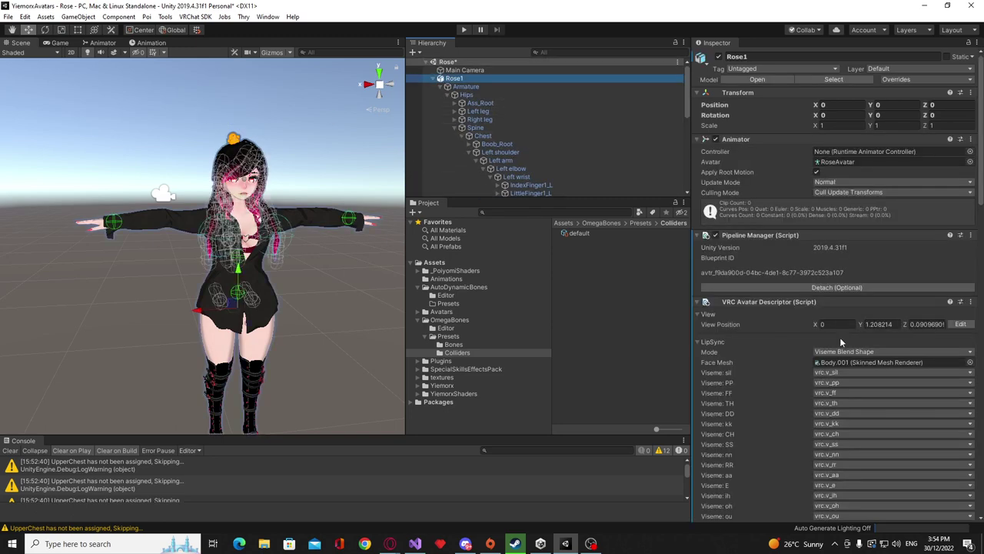
pyautogui.scroll(-10, 831, 323)
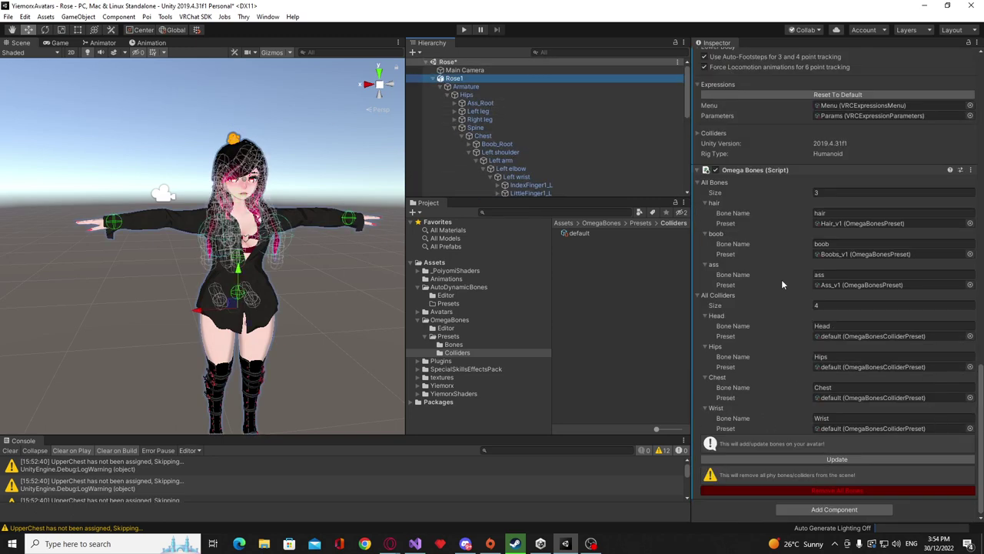
pyautogui.click(837, 305)
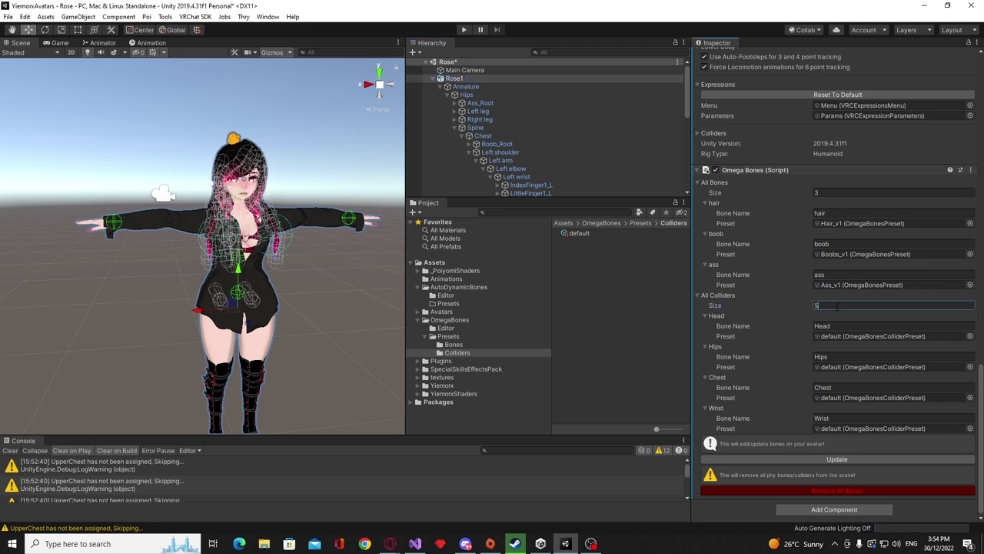
pyautogui.write('5')
pyautogui.press('Return')
# - Name the fifth collider's bone col1
pyautogui.scroll(-2, 793, 416)
pyautogui.click(821, 418)
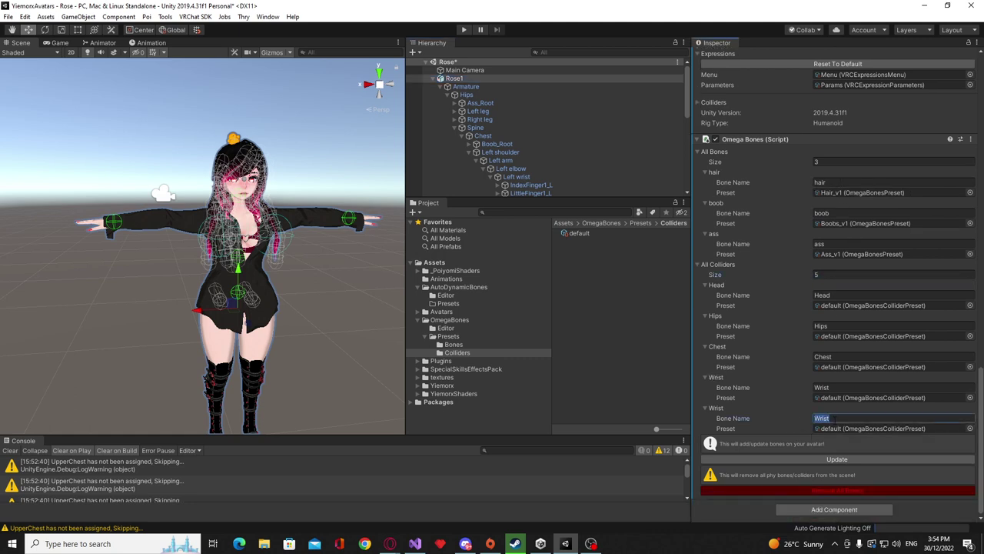
pyautogui.write('col1')
pyautogui.moveTo(229, 110); pyautogui.dragTo(401, 77, button='right')
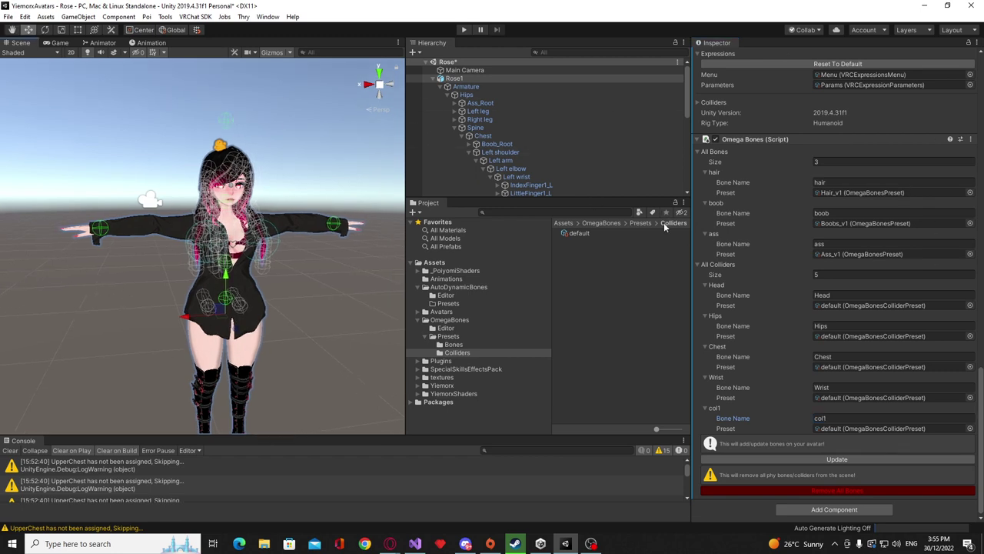
# - Review the Ass_v1 bone preset's settings, then return to the Rose1 avatar's components
pyautogui.click(453, 344)
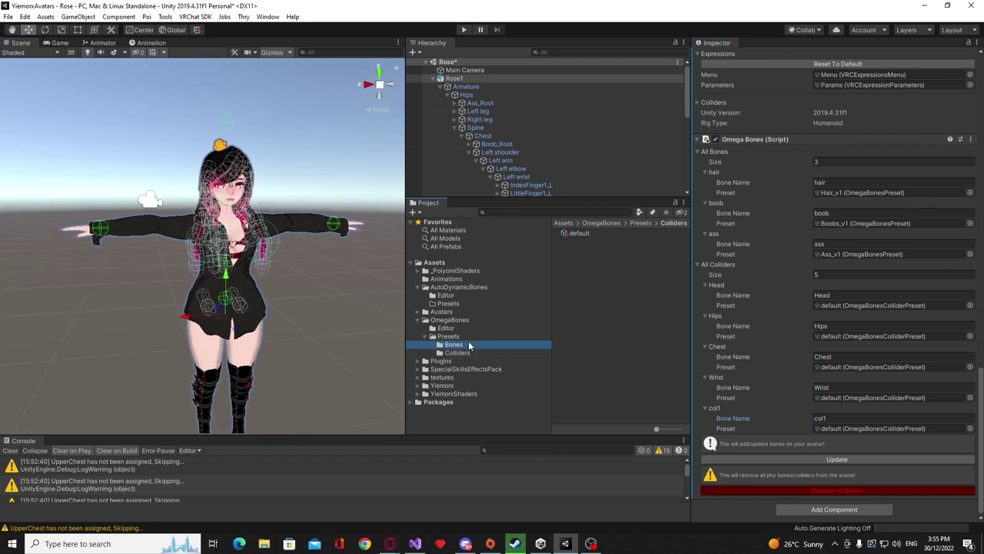
pyautogui.click(596, 233)
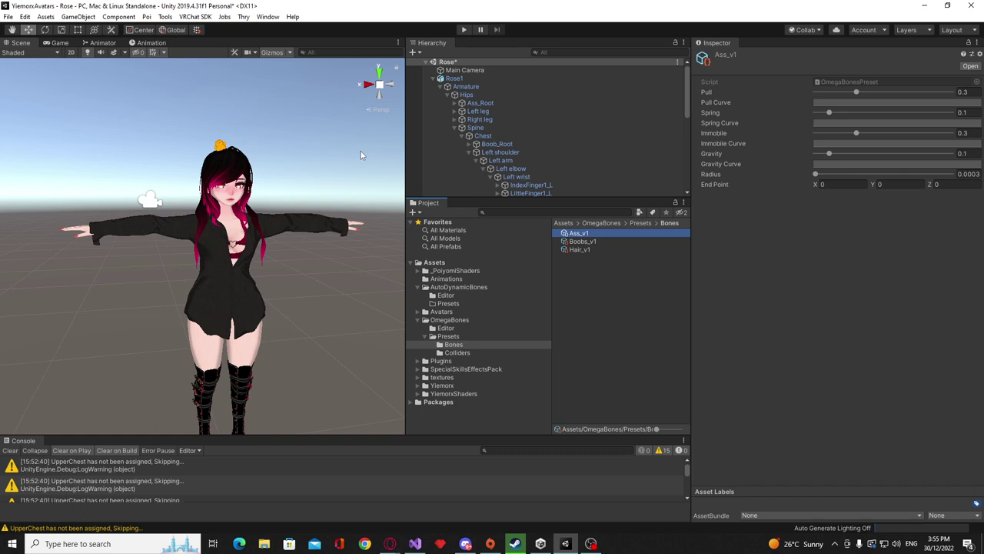
pyautogui.click(466, 77)
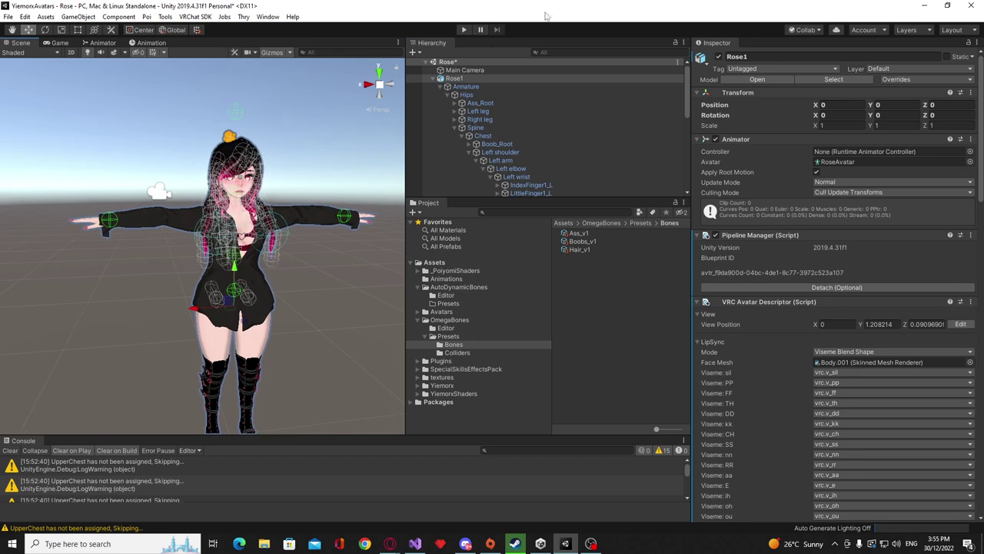
# - In Play mode, slide the avatar back and forth along X, then view Hair_v1's settings
pyautogui.click(464, 30)
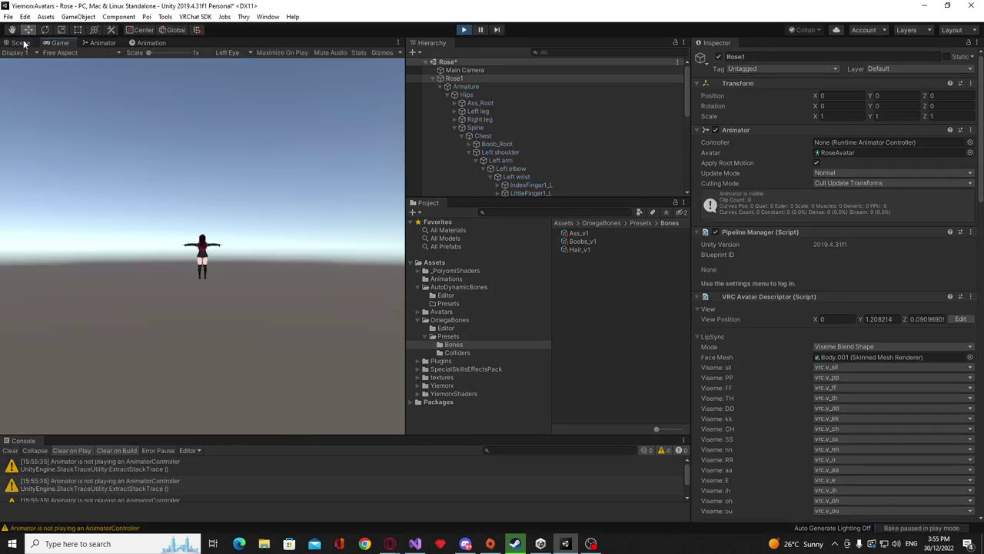
pyautogui.moveTo(214, 252)
pyautogui.mouseDown()
pyautogui.moveTo(199, 244)
pyautogui.moveTo(208, 246)
pyautogui.mouseUp()
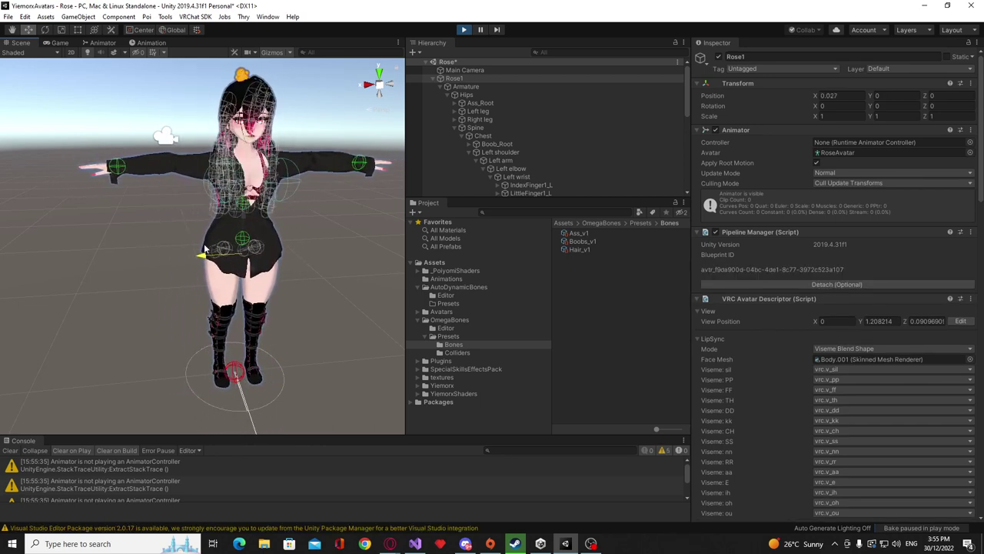
pyautogui.moveTo(229, 187); pyautogui.dragTo(143, 277, button='right')
pyautogui.moveTo(143, 278); pyautogui.dragTo(170, 290)
pyautogui.moveTo(170, 290); pyautogui.dragTo(273, 258, button='right')
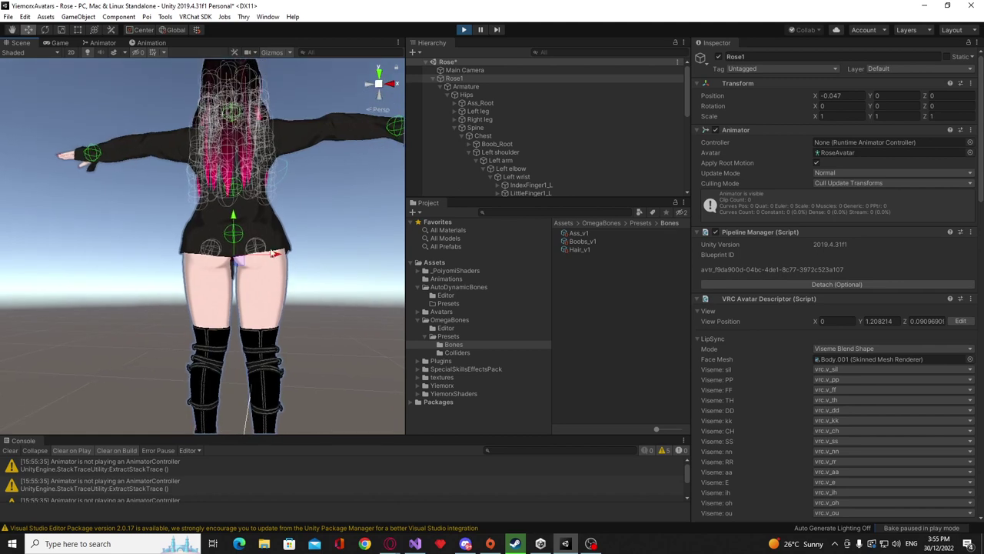
pyautogui.moveTo(273, 257); pyautogui.dragTo(323, 257)
pyautogui.moveTo(323, 257); pyautogui.dragTo(164, 292, button='right')
pyautogui.scroll(5, 187, 301)
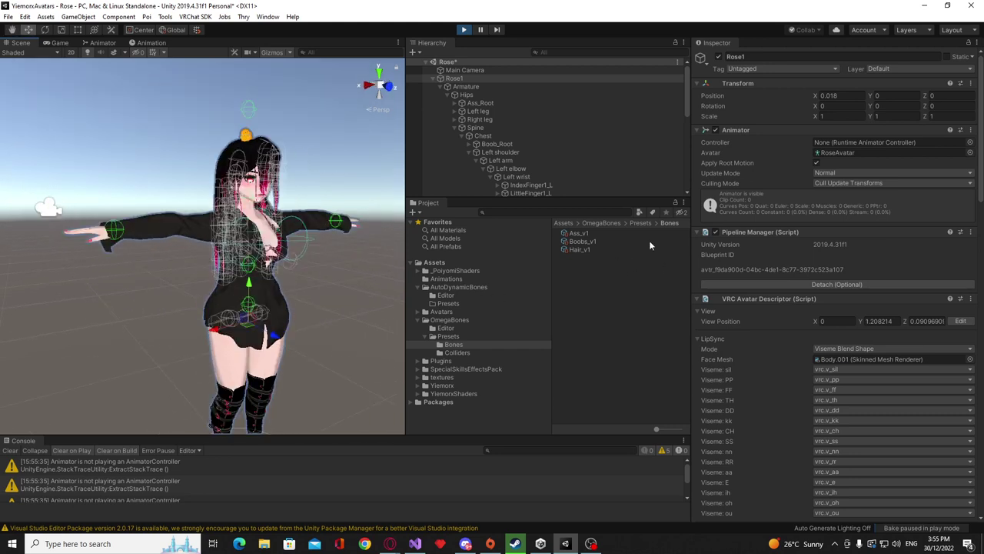
pyautogui.click(578, 250)
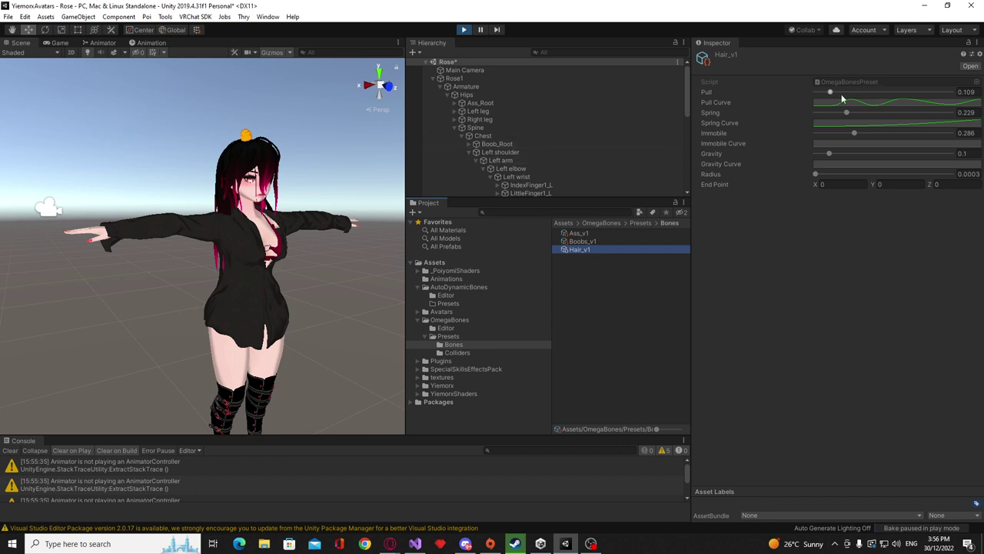
# - Raise Hair_v1's Pull and Spring to 0.675 and Immobile to 0.732, then Update Rose1's bones
pyautogui.moveTo(831, 92); pyautogui.dragTo(908, 92)
pyautogui.click(877, 133)
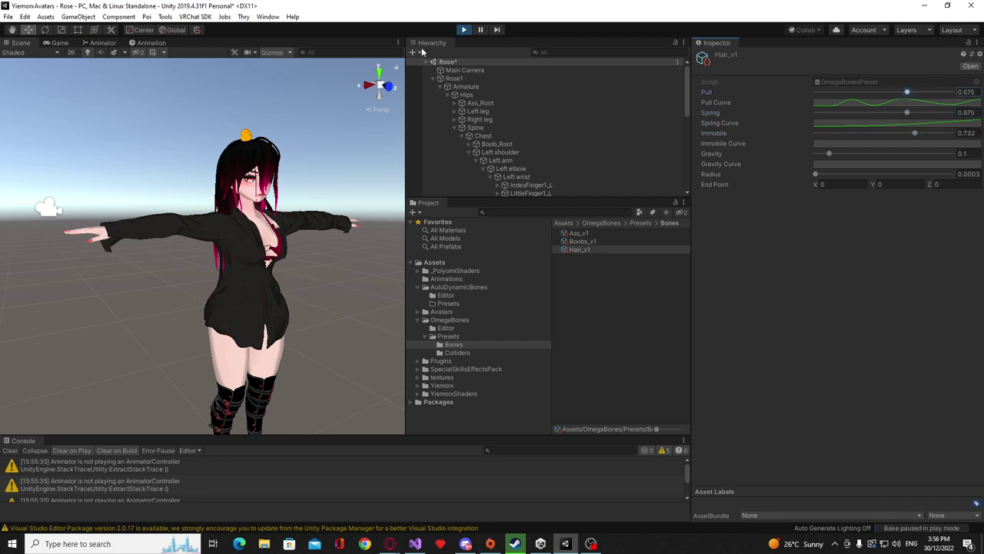
pyautogui.click(453, 77)
pyautogui.scroll(-15, 768, 271)
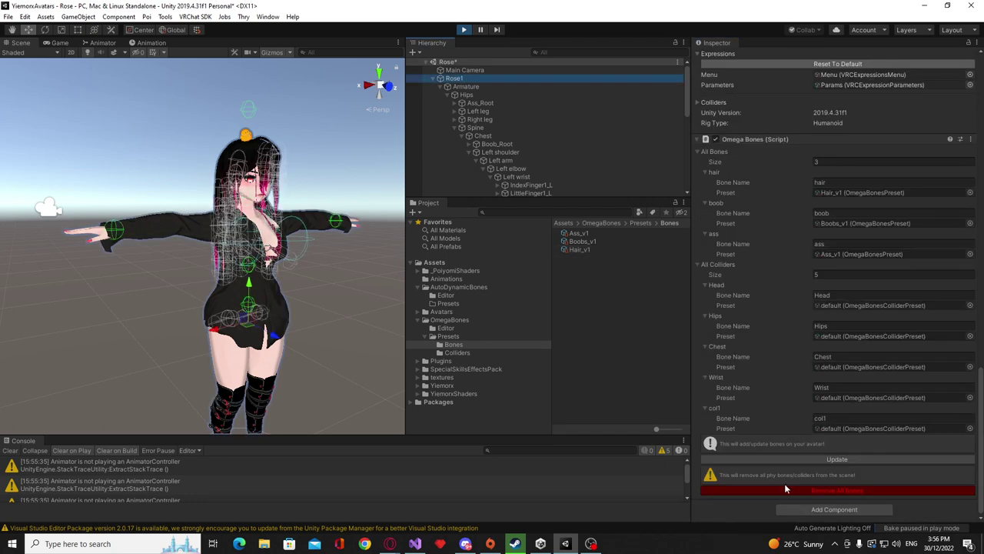
pyautogui.click(803, 455)
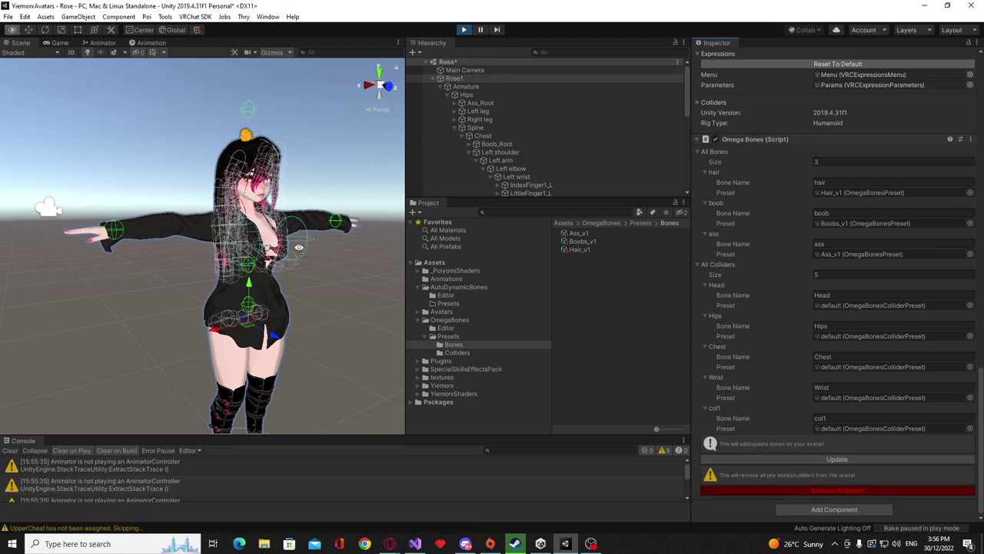
pyautogui.keyDown('alt'); pyautogui.moveTo(261, 286); pyautogui.dragTo(225, 292); pyautogui.keyUp('alt')
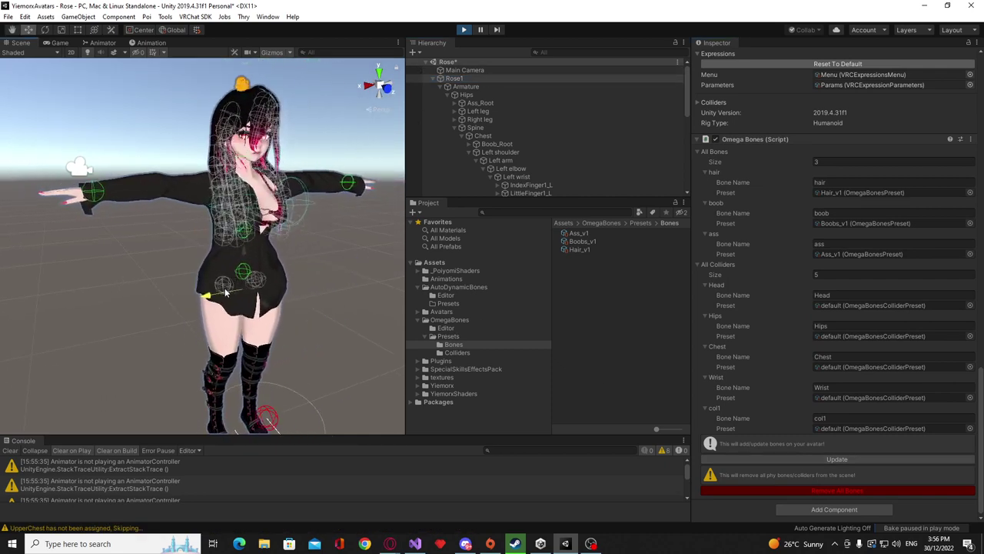
# - Stop Play mode and confirm Hair_v1 kept its raised values
pyautogui.click(462, 30)
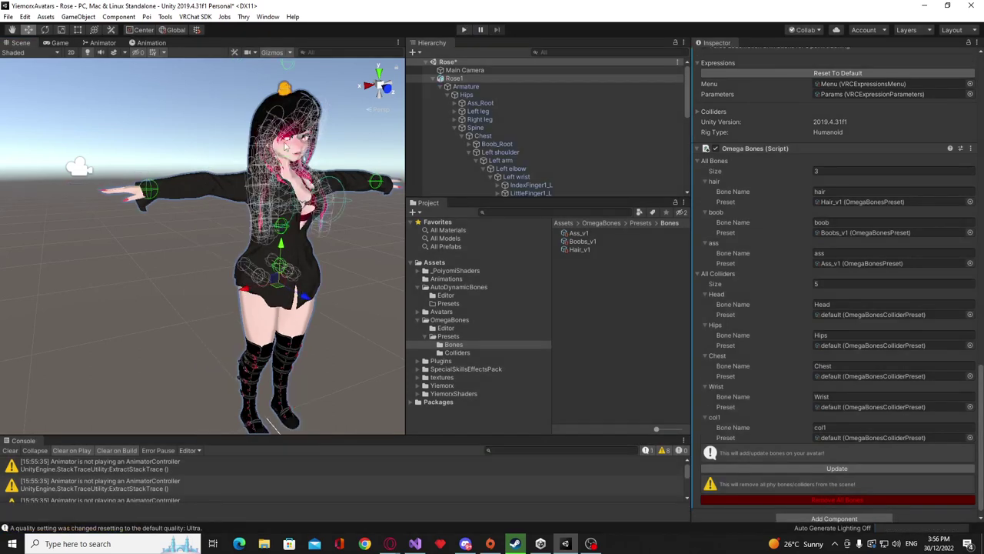
pyautogui.keyDown('alt'); pyautogui.moveTo(324, 205); pyautogui.dragTo(325, 169); pyautogui.keyUp('alt')
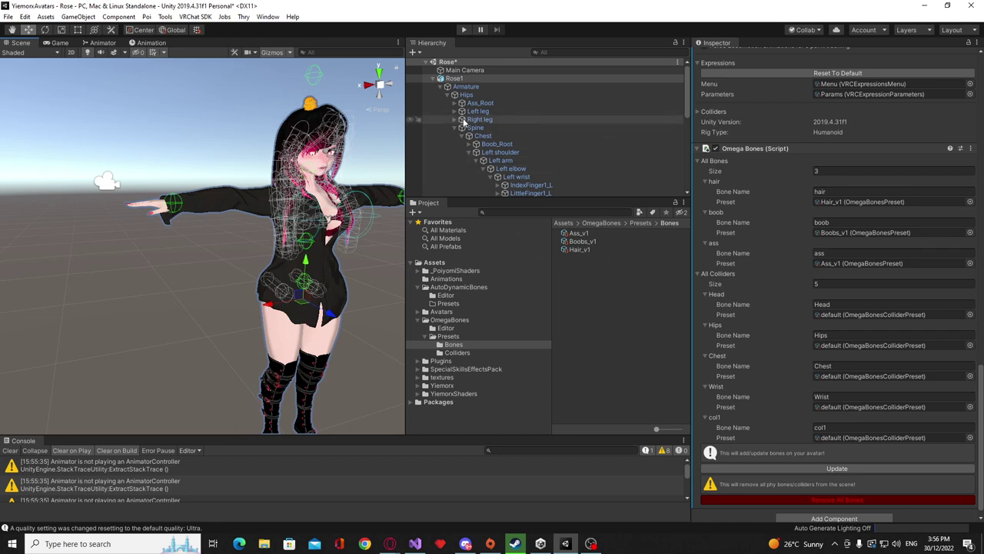
pyautogui.click(580, 250)
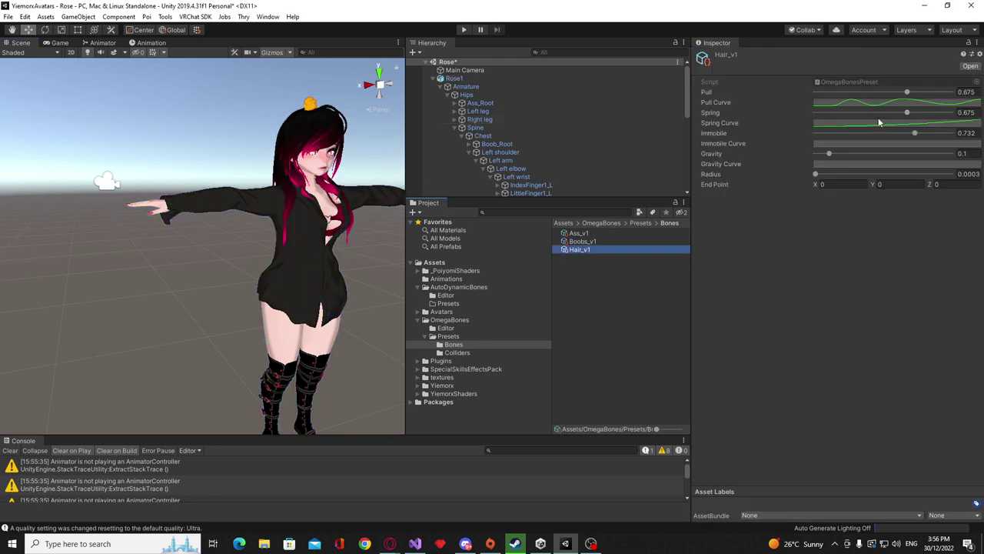
# - Update Rose1's Omega Bones from the saved presets and start Play mode again
pyautogui.click(464, 70)
pyautogui.click(454, 79)
pyautogui.scroll(-5, 839, 397)
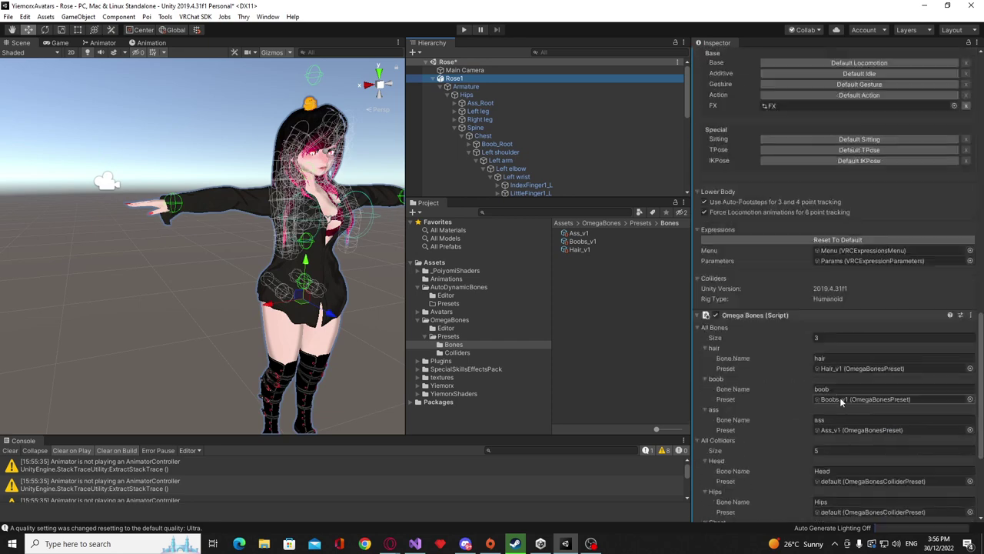
pyautogui.scroll(-5, 840, 396)
pyautogui.click(823, 460)
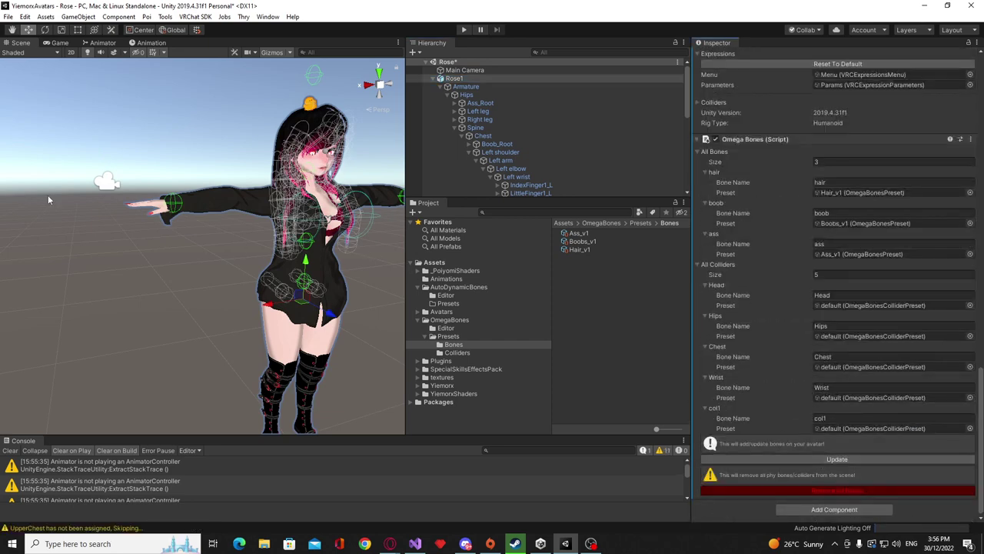
pyautogui.click(463, 29)
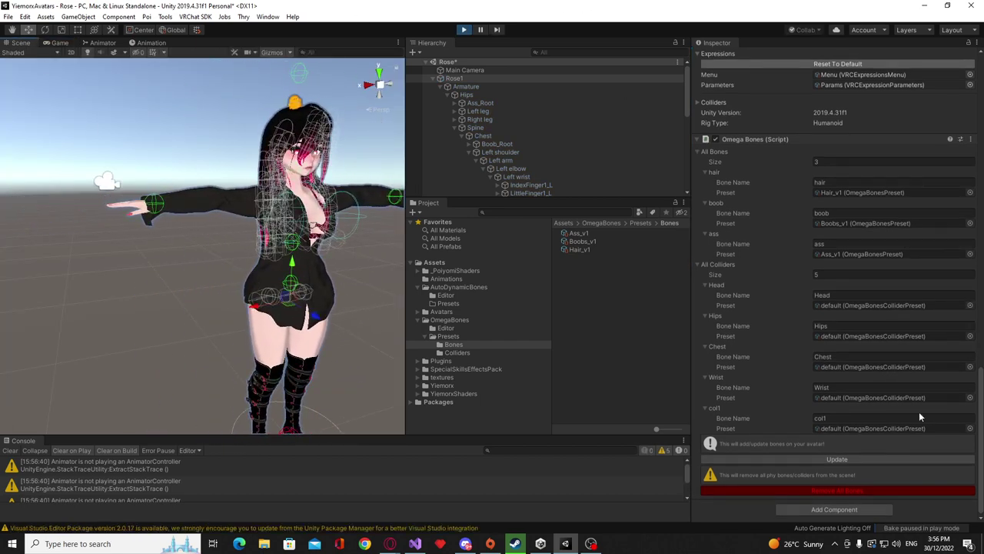
# - Set Hair_v1's Radius to 0.0006 and Update Rose1's Omega Bones to apply it
pyautogui.click(579, 249)
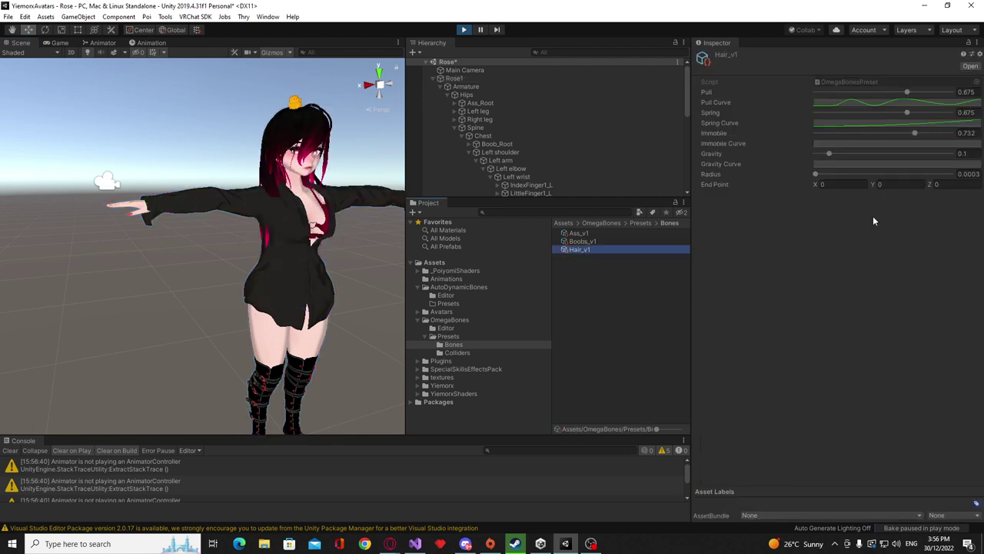
pyautogui.click(967, 174)
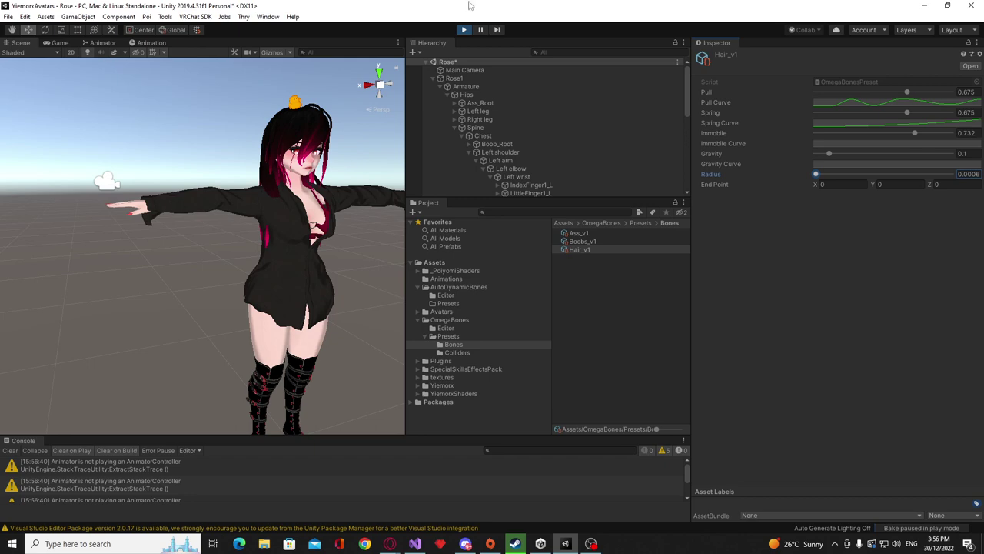
pyautogui.click(480, 78)
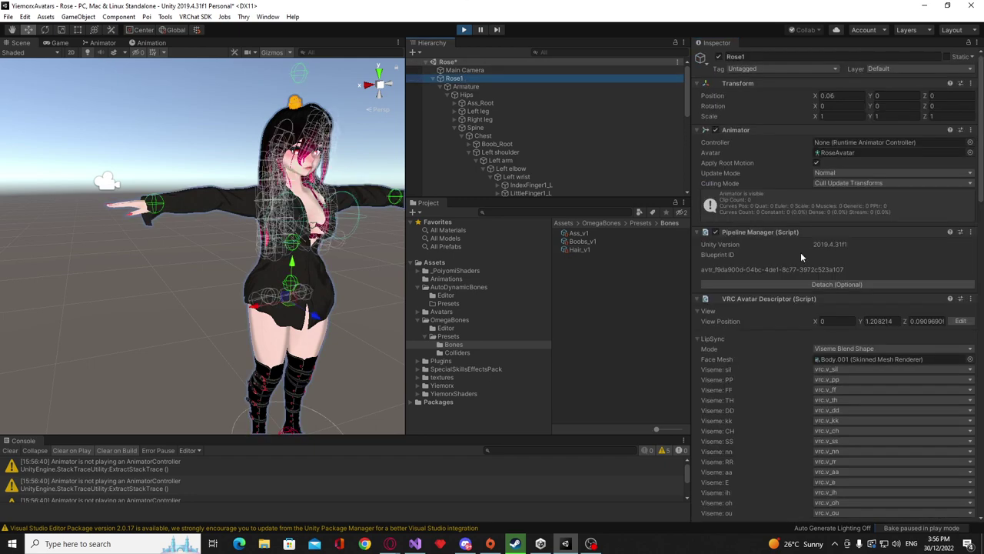
pyautogui.scroll(-15, 800, 256)
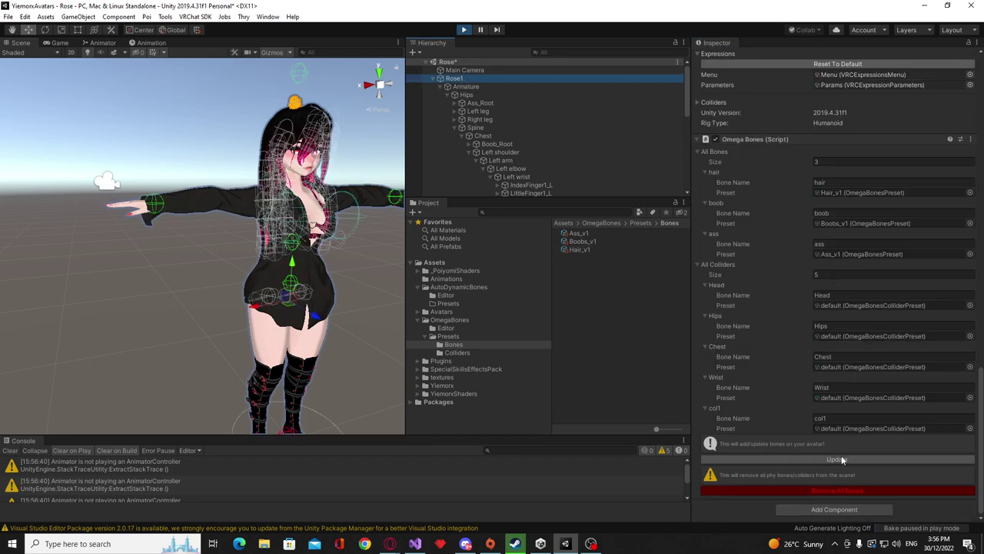
pyautogui.click(837, 459)
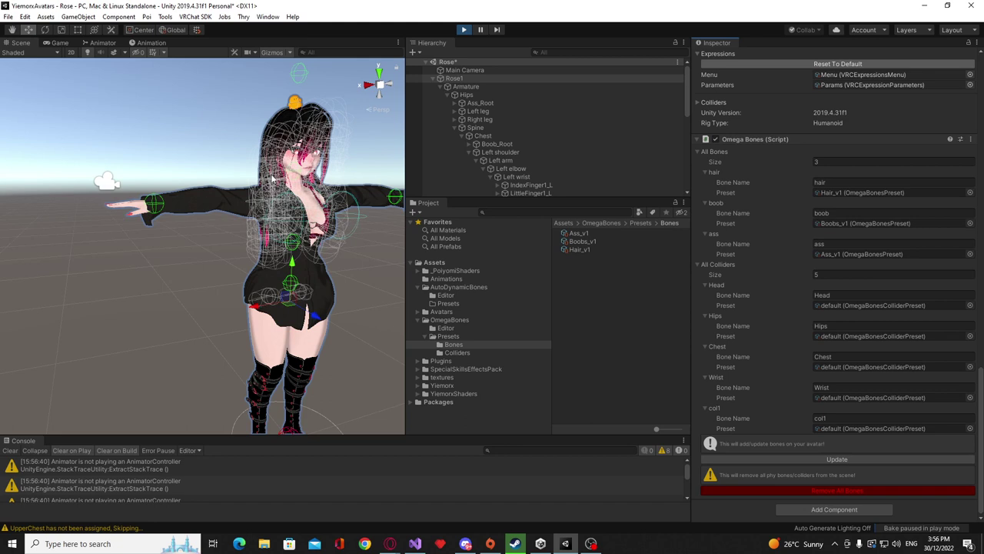
# - Stop Play mode and Update Rose1's Omega Bones with the saved presets in edit mode
pyautogui.click(464, 30)
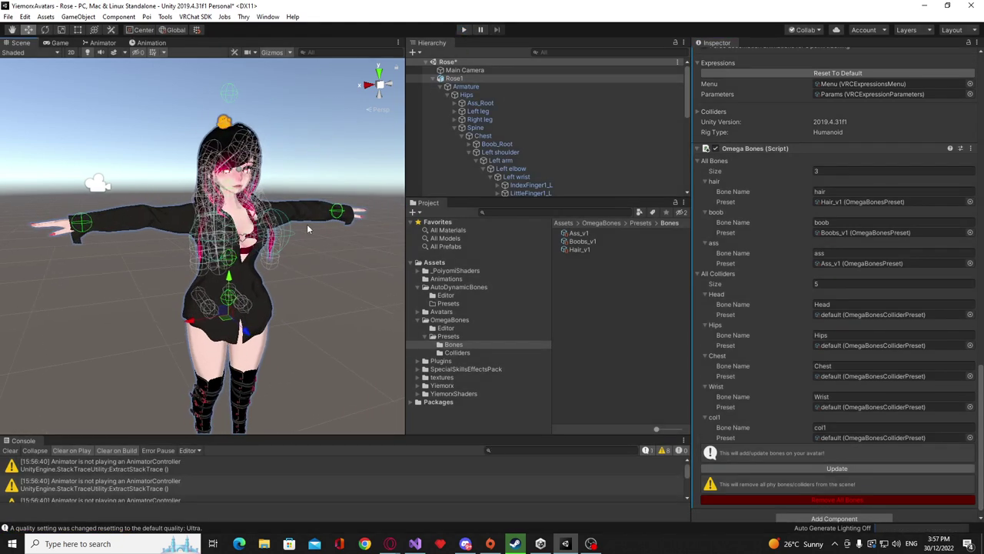
pyautogui.scroll(-1, 781, 328)
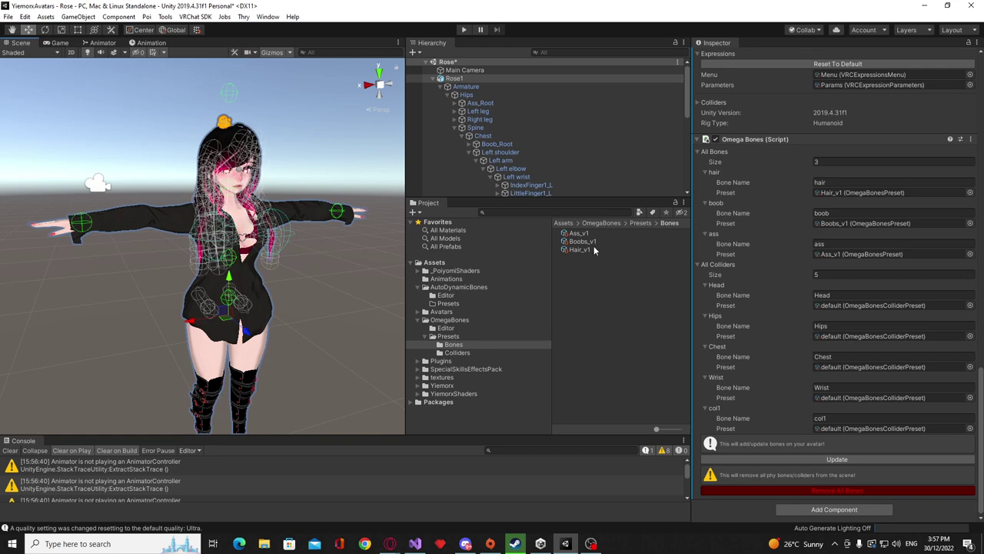
pyautogui.click(804, 462)
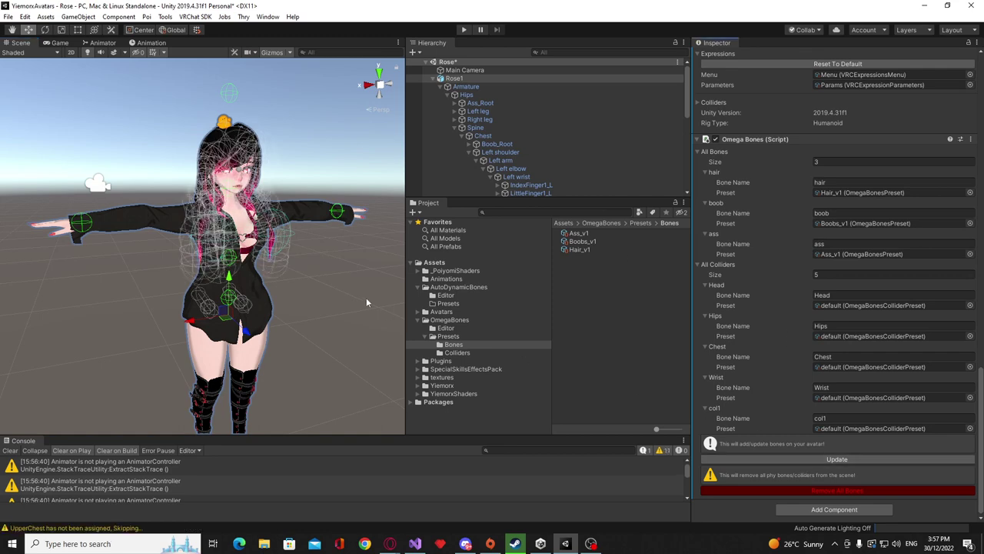
pyautogui.scroll(4, 366, 298)
pyautogui.scroll(-4, 322, 247)
pyautogui.click(588, 241)
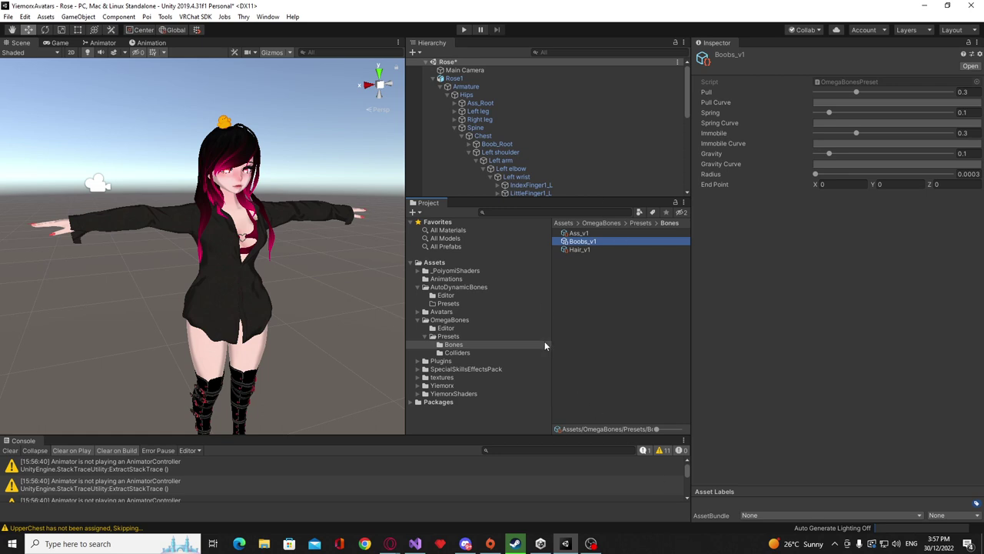
pyautogui.click(488, 80)
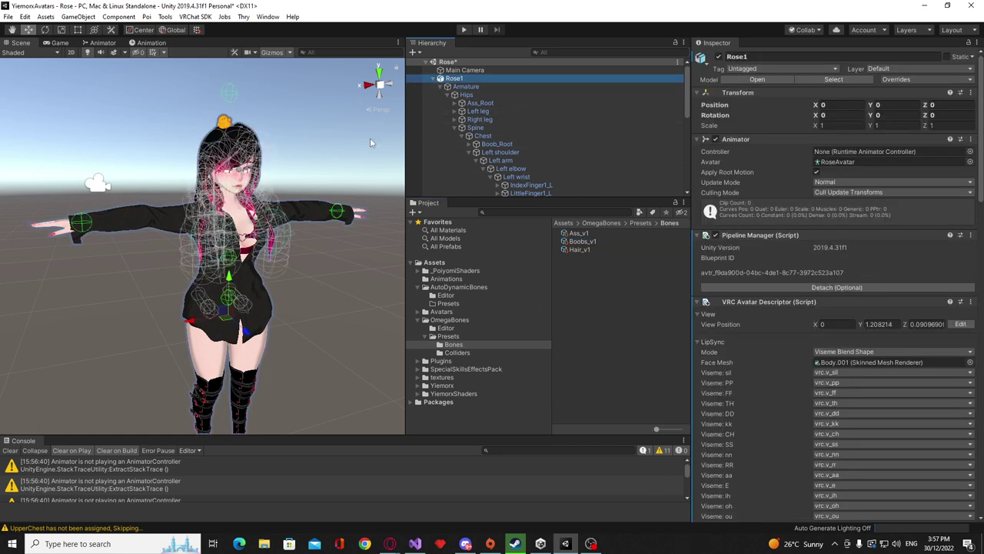